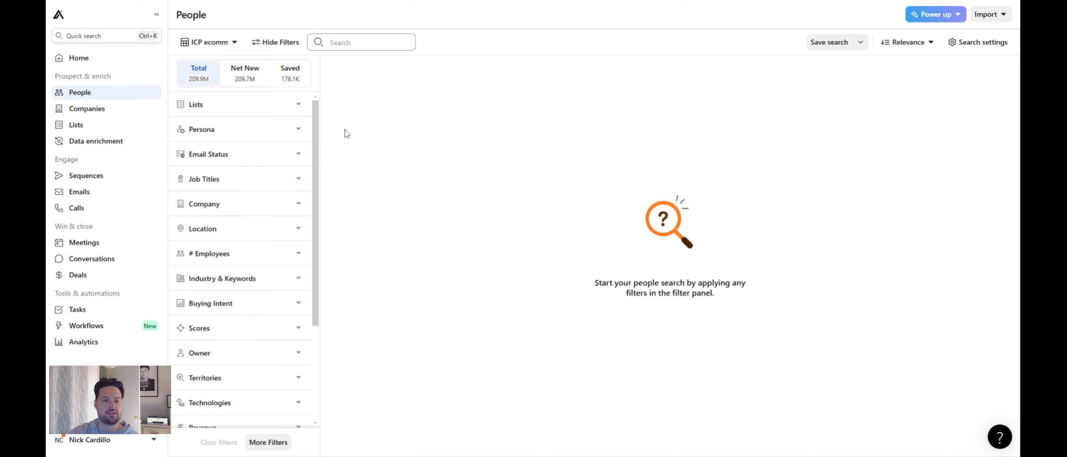
# Filter the people search by email status to contacts with Verified business emails.
pyautogui.moveTo(317, 125); pyautogui.dragTo(318, 118)
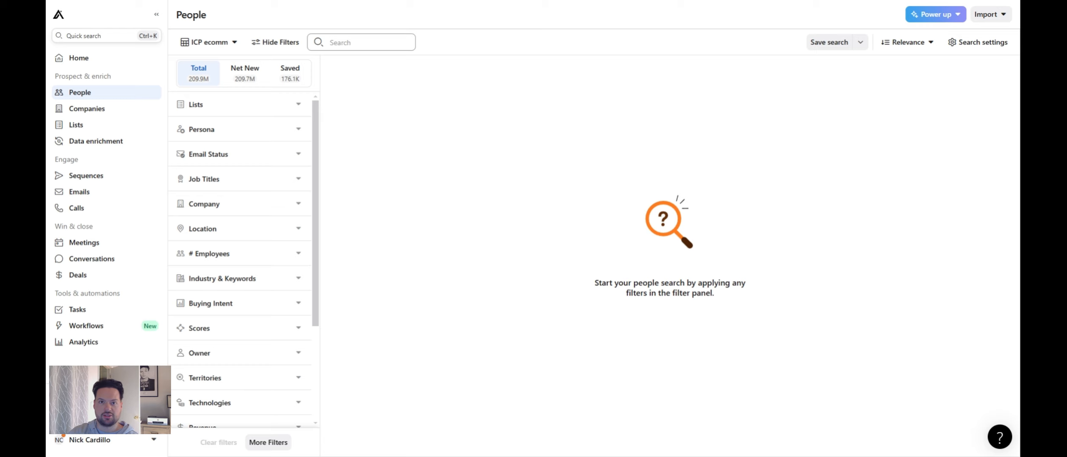
pyautogui.click(241, 157)
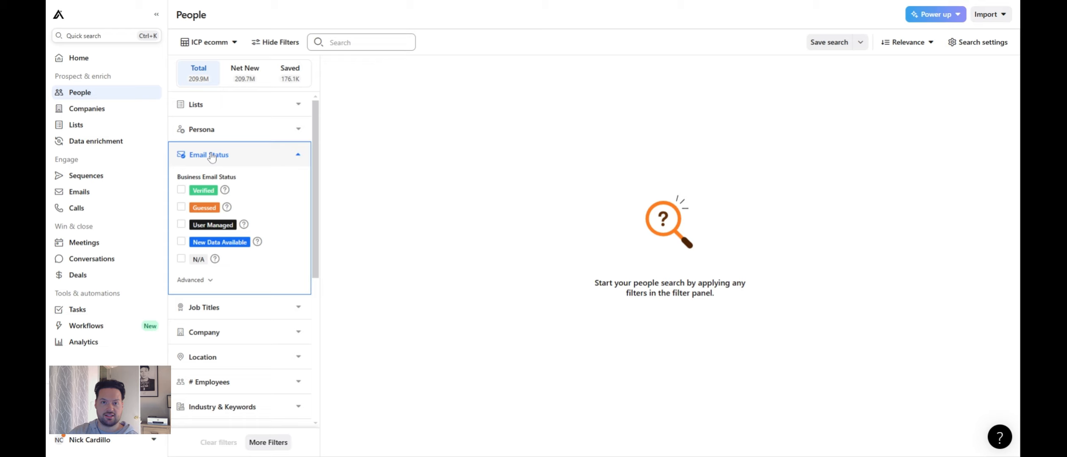
pyautogui.click(181, 190)
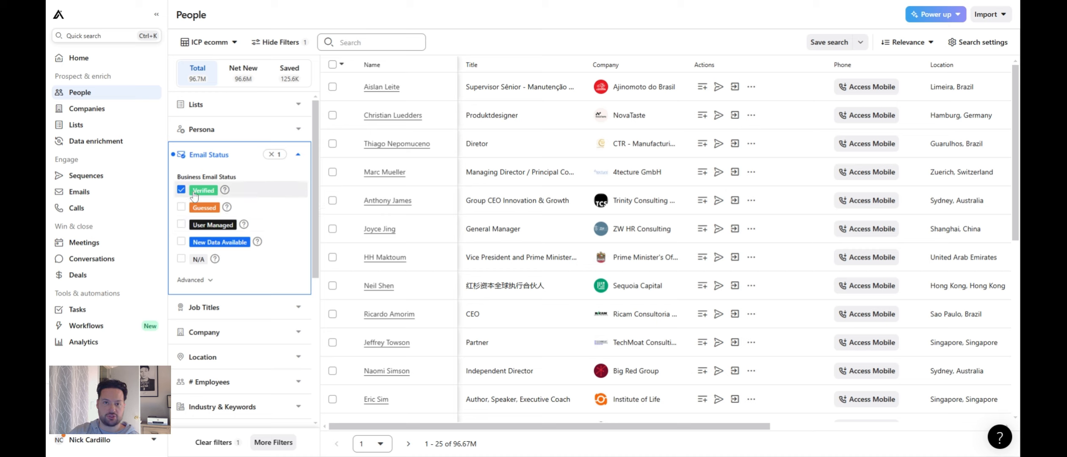
pyautogui.click(298, 154)
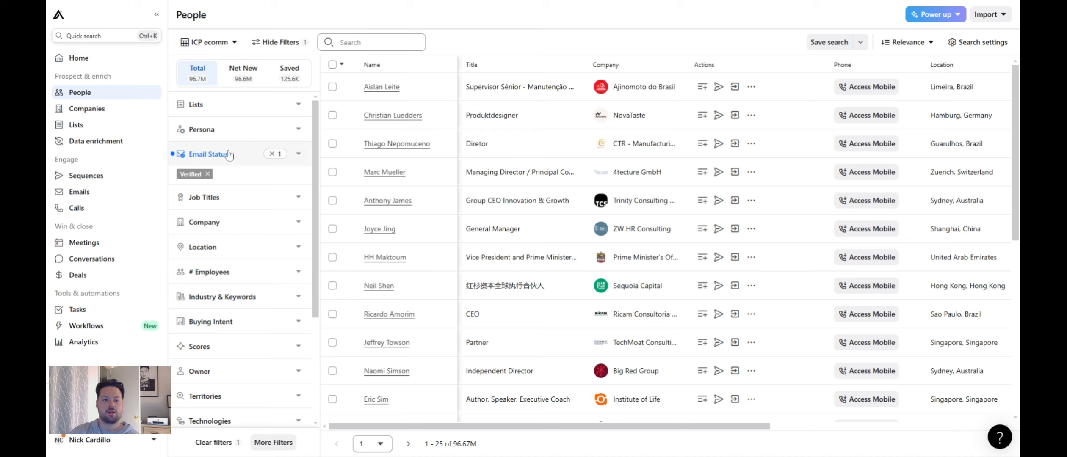
# Add "marketing" and "ecommerce" as job titles that people in the search may match.
pyautogui.scroll(-1, 250, 178)
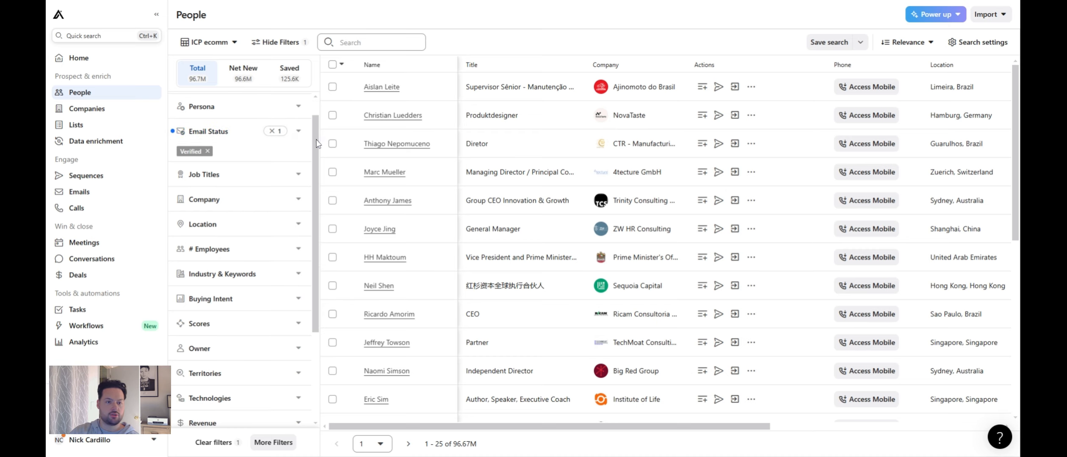
pyautogui.click(255, 180)
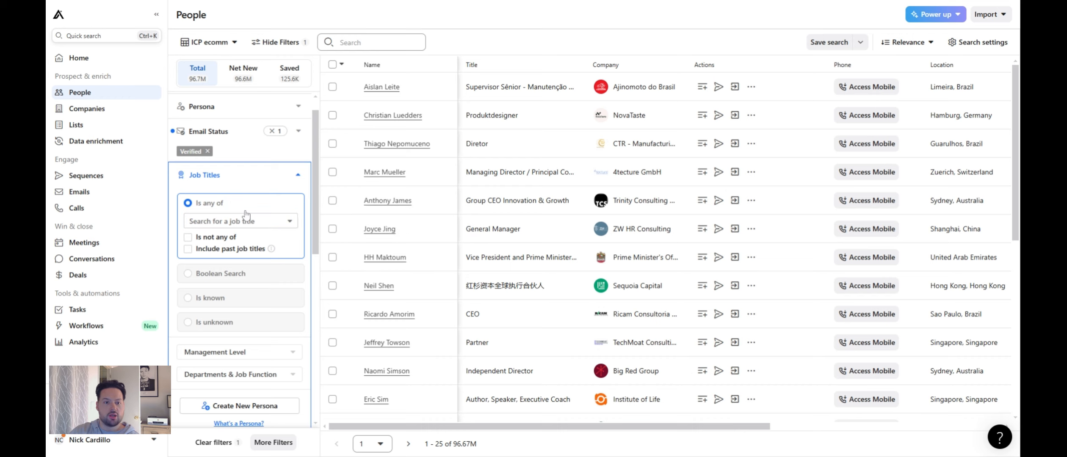
pyautogui.moveTo(317, 168); pyautogui.dragTo(316, 176)
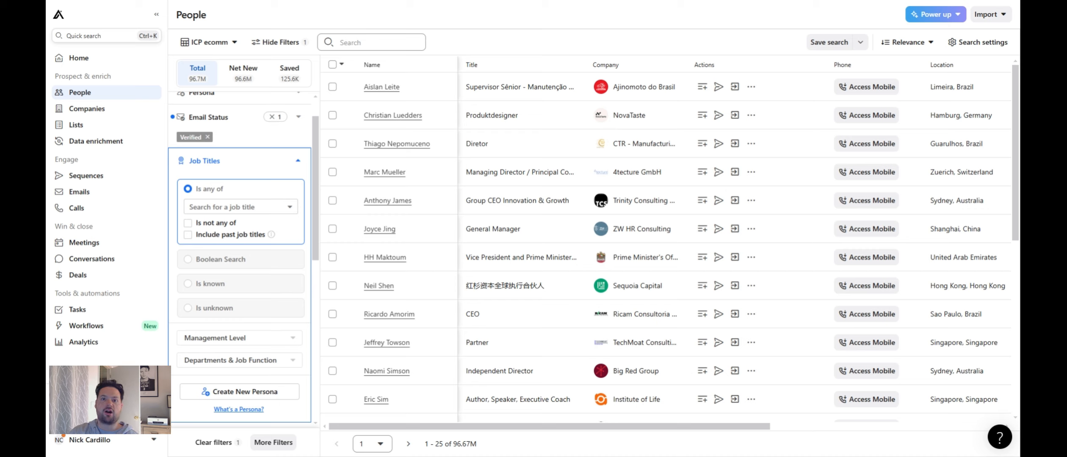
pyautogui.scroll(-1, 242, 254)
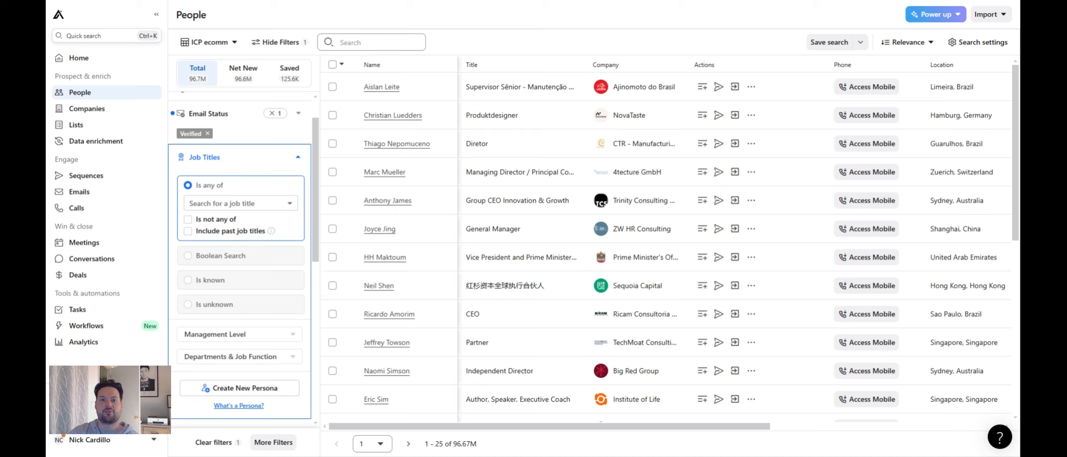
pyautogui.scroll(1, 241, 254)
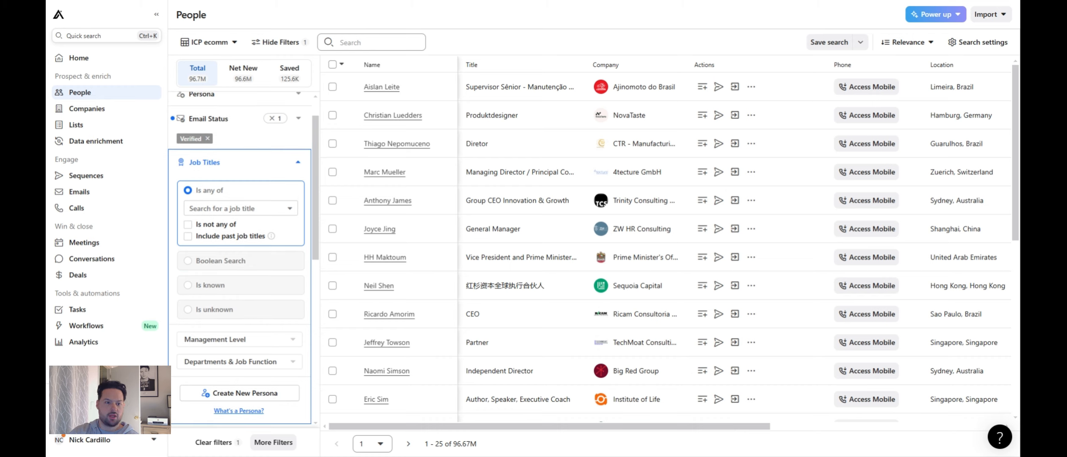
pyautogui.scroll(1, 241, 254)
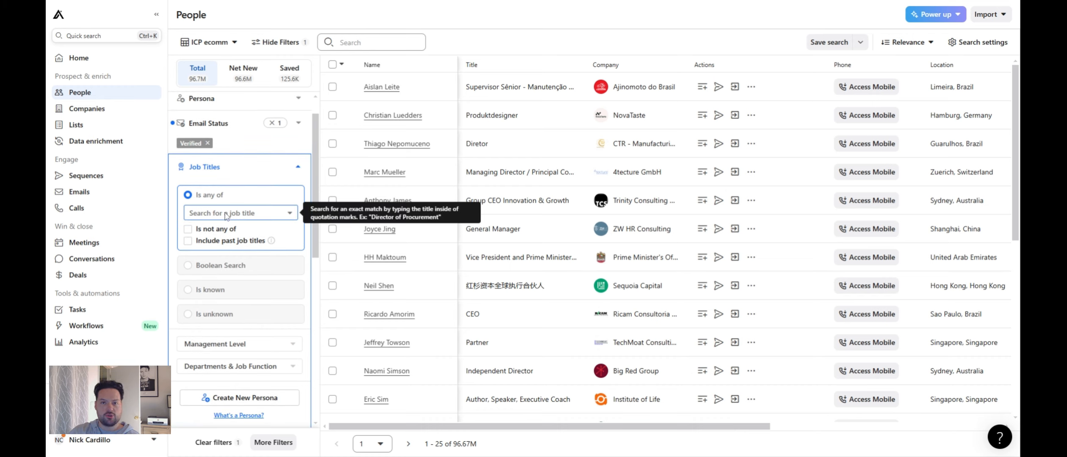
pyautogui.click(237, 217)
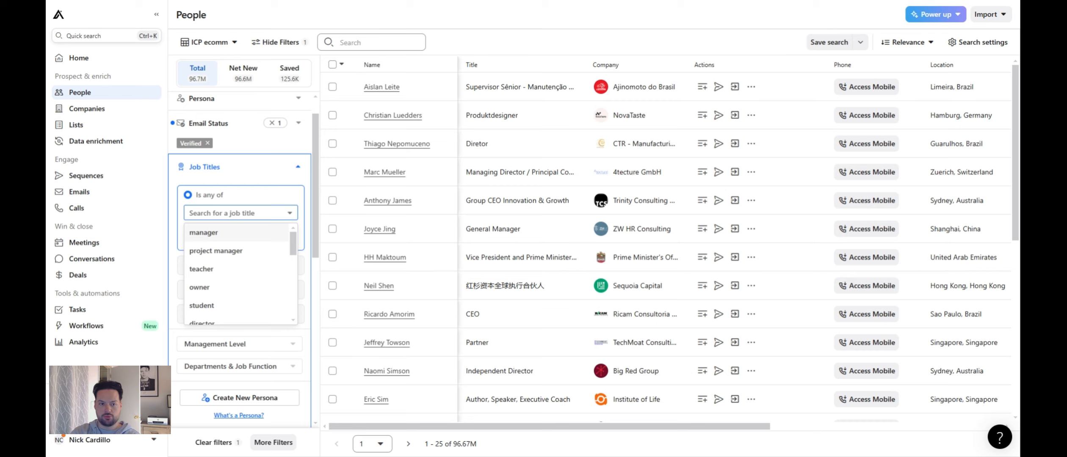
pyautogui.write('marketing')
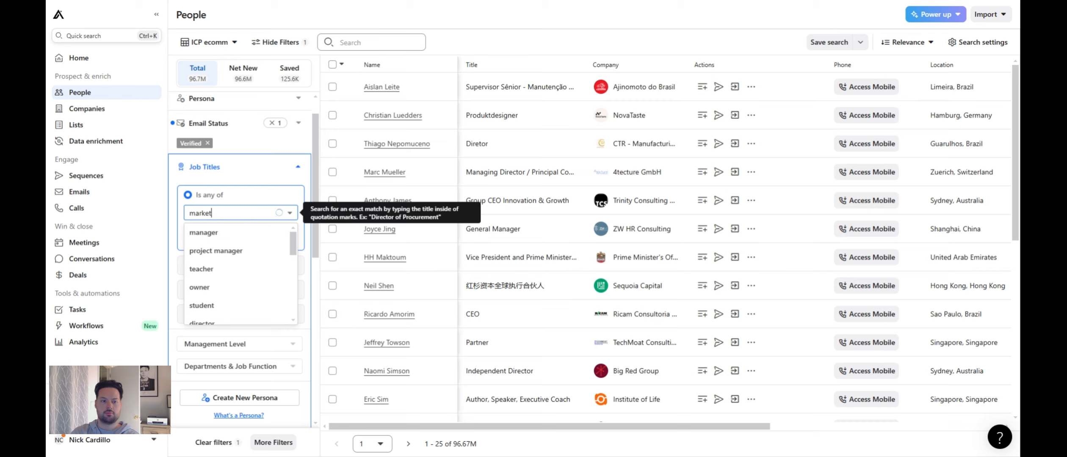
pyautogui.press('Return')
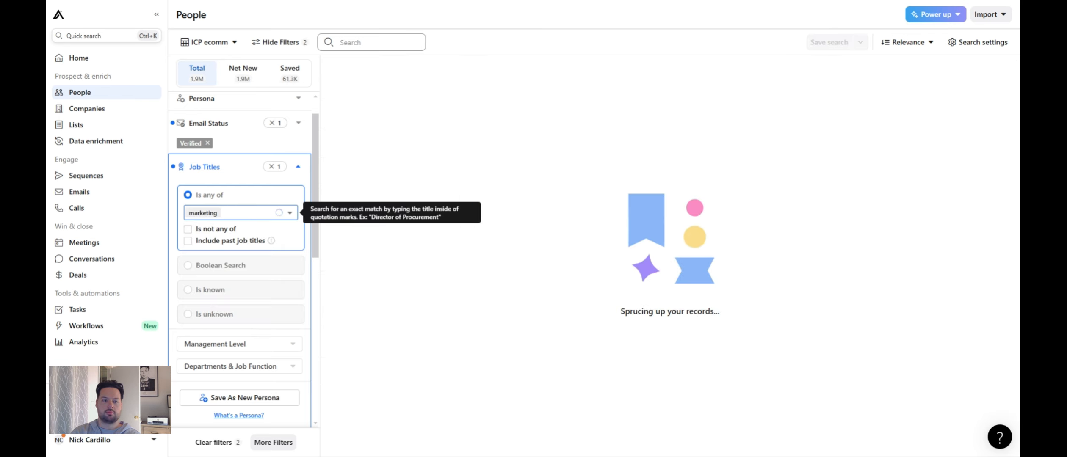
pyautogui.write('ecommerce')
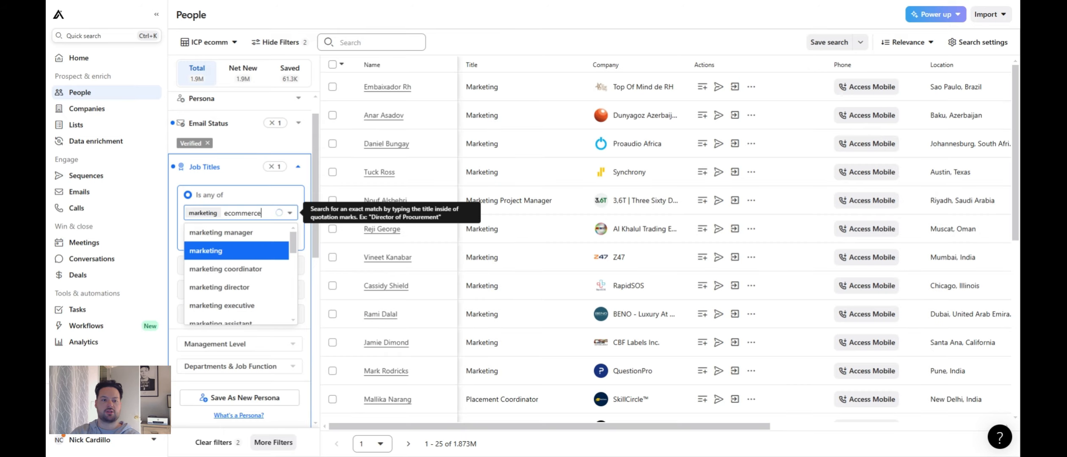
pyautogui.press('Return')
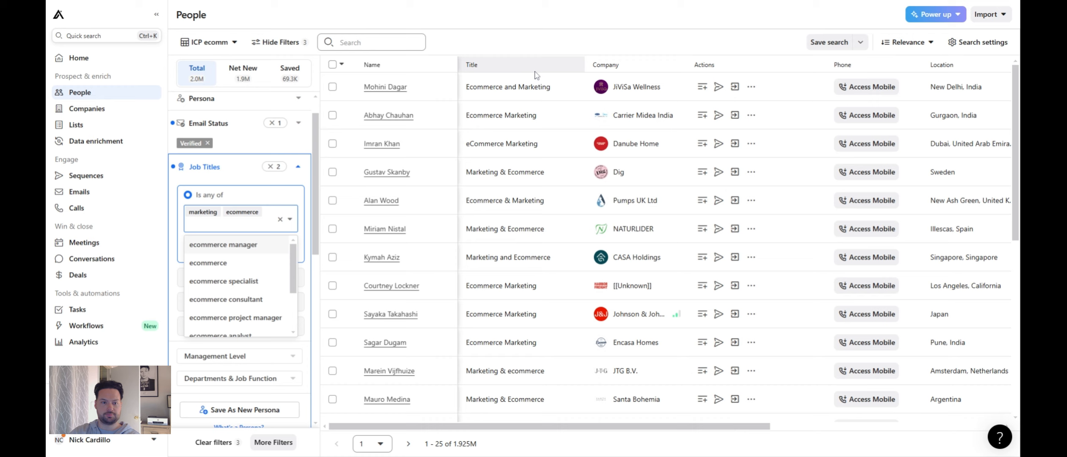
pyautogui.click(309, 187)
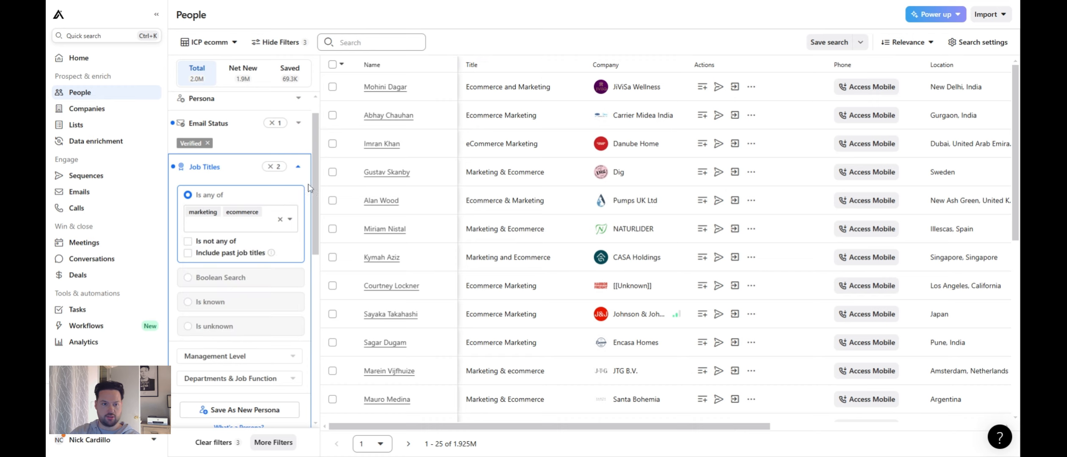
# Narrow the marketing and ecommerce titles to management levels Owner, Founder, C suite, Partner, VP, Head, Director and Manager.
pyautogui.scroll(-1, 319, 182)
pyautogui.scroll(-2, 318, 195)
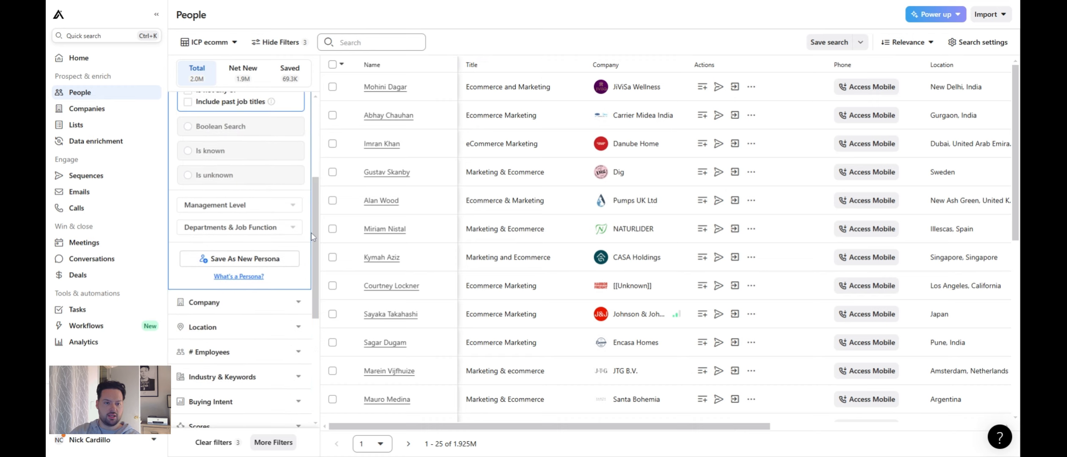
pyautogui.click(242, 214)
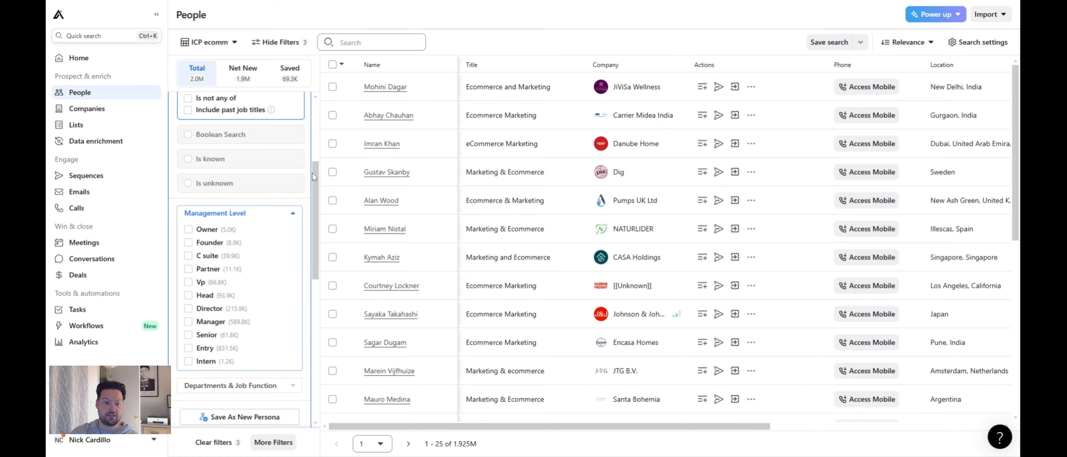
pyautogui.click(214, 233)
pyautogui.click(209, 244)
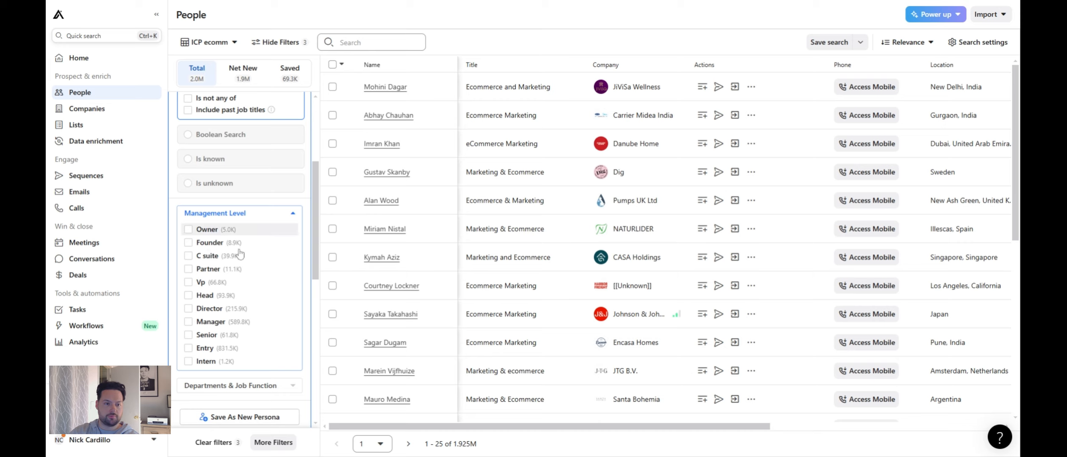
pyautogui.click(211, 257)
pyautogui.click(209, 270)
pyautogui.click(201, 283)
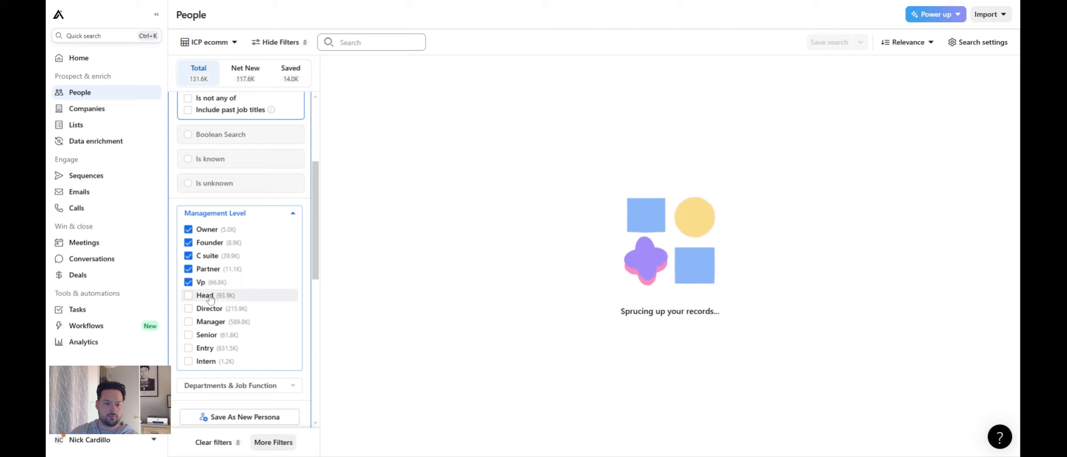
pyautogui.click(206, 296)
pyautogui.click(216, 310)
pyautogui.click(212, 322)
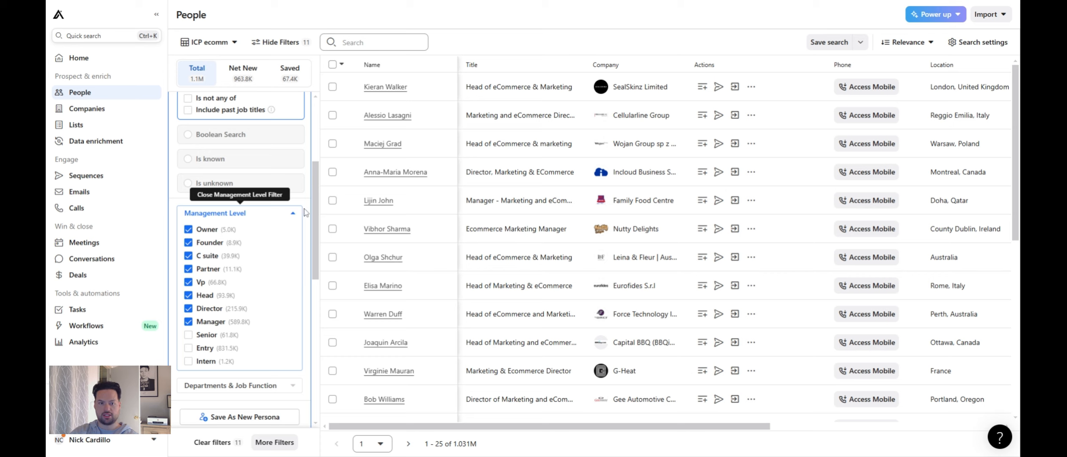
pyautogui.click(294, 216)
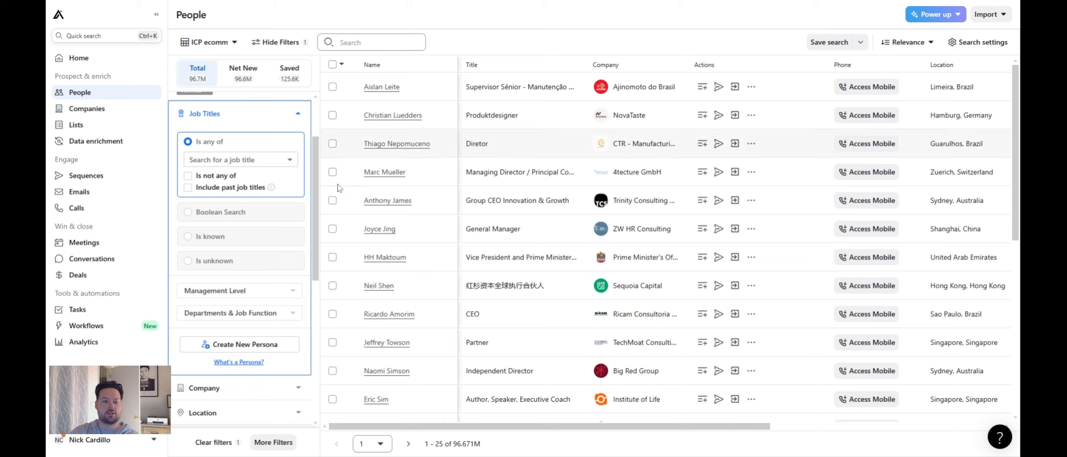
# With no job title keywords set, filter by management levels Owner, Founder, C suite, Partner, VP, Head, Director and Manager.
pyautogui.click(230, 291)
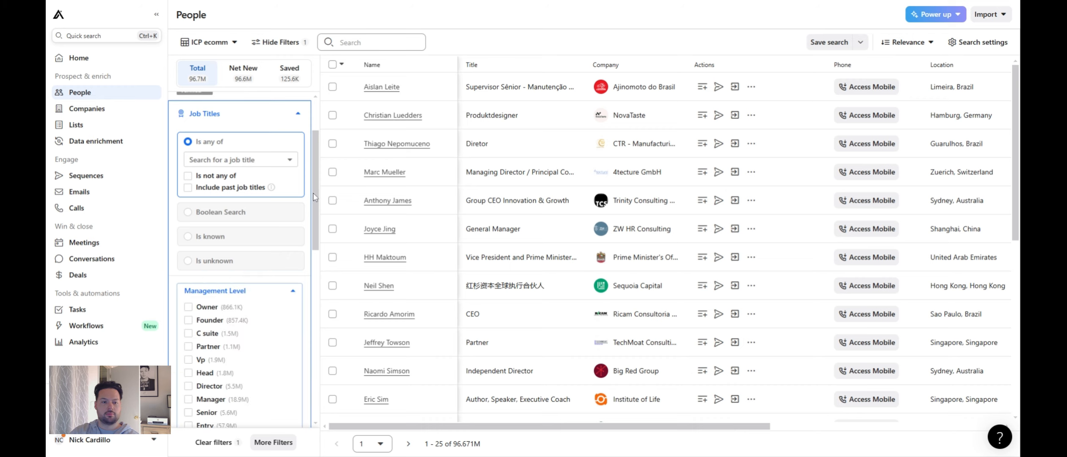
pyautogui.scroll(-2, 237, 275)
pyautogui.click(233, 248)
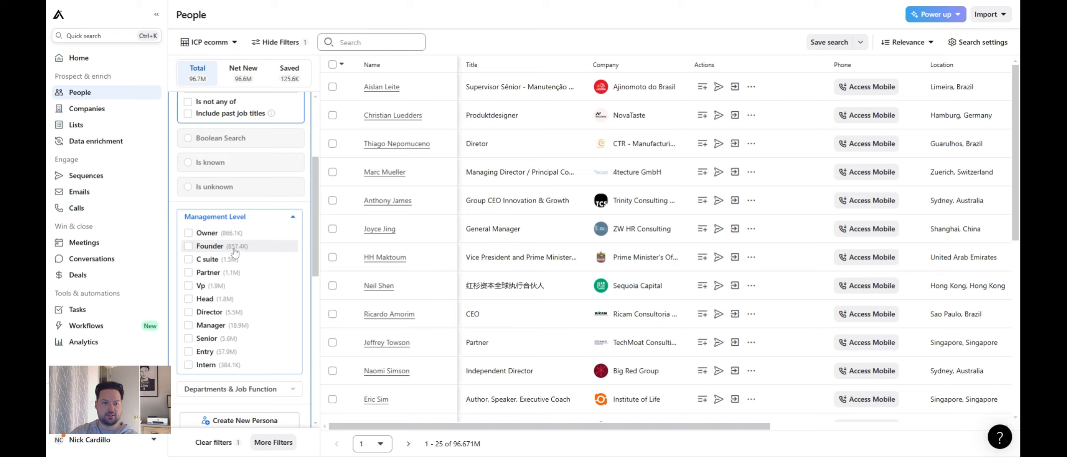
pyautogui.click(208, 235)
pyautogui.click(227, 261)
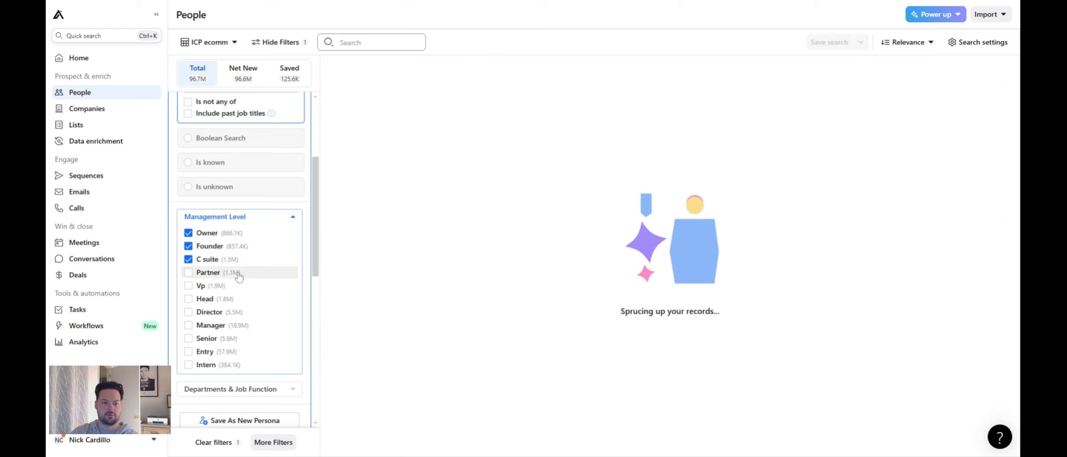
pyautogui.click(224, 274)
pyautogui.click(220, 287)
pyautogui.click(219, 300)
pyautogui.click(219, 314)
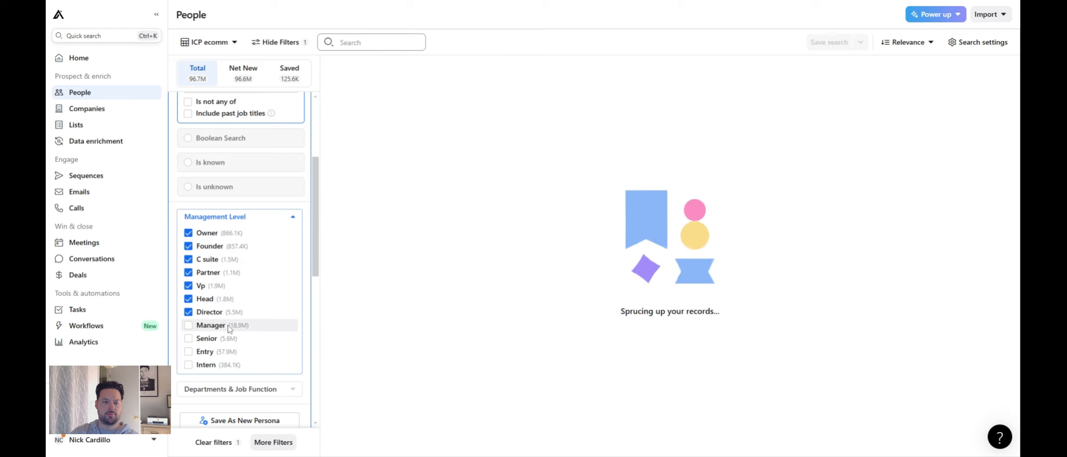
pyautogui.click(211, 326)
pyautogui.click(292, 217)
# Within the Marketing department, filter by the job functions Advertising, Brand Management and Content Marketing.
pyautogui.scroll(-2, 313, 176)
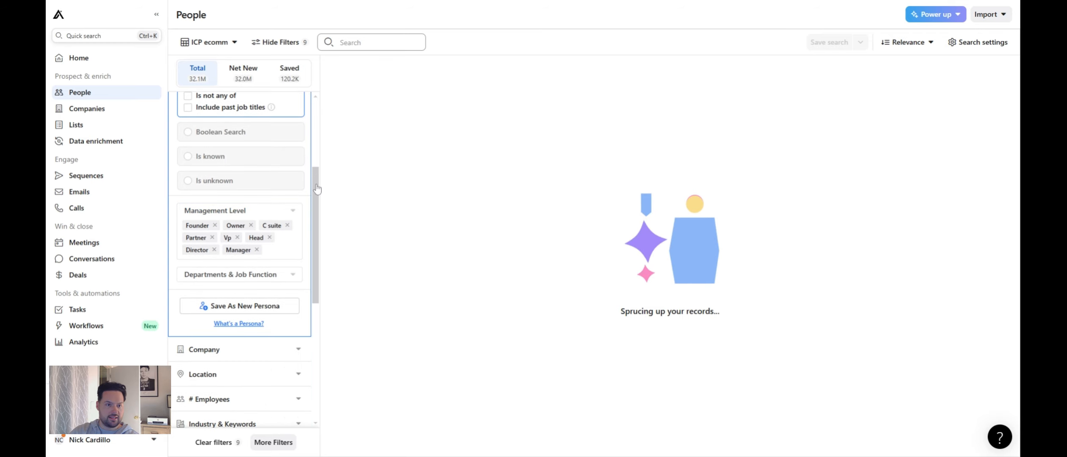
pyautogui.scroll(3, 319, 175)
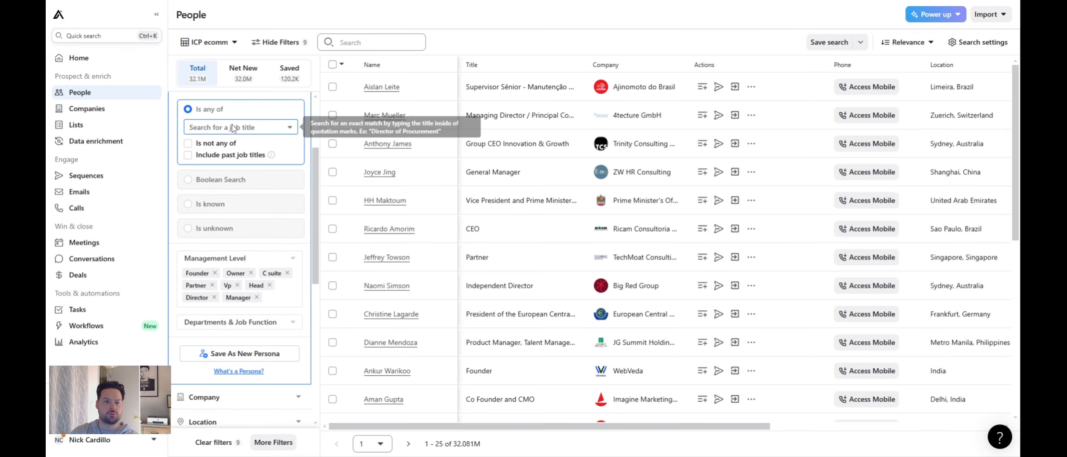
pyautogui.scroll(-1, 316, 171)
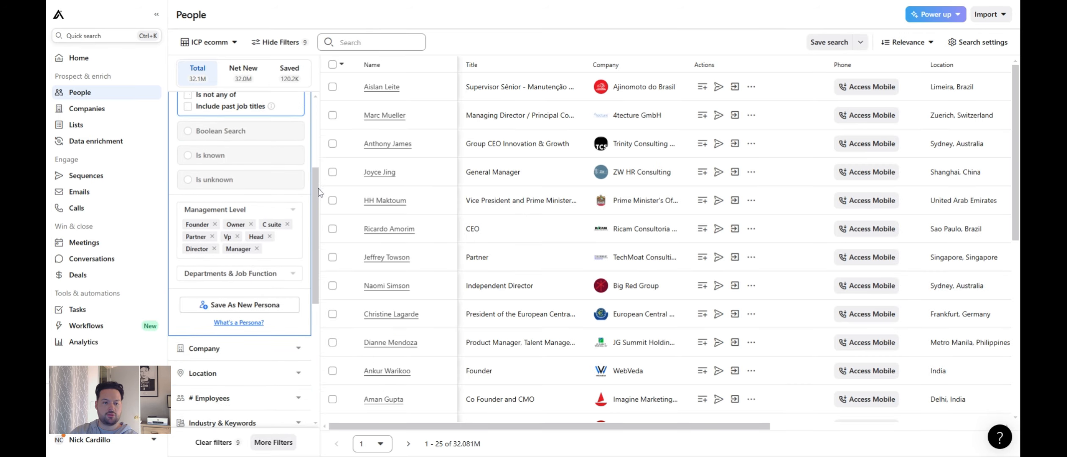
pyautogui.click(249, 275)
pyautogui.scroll(-3, 317, 189)
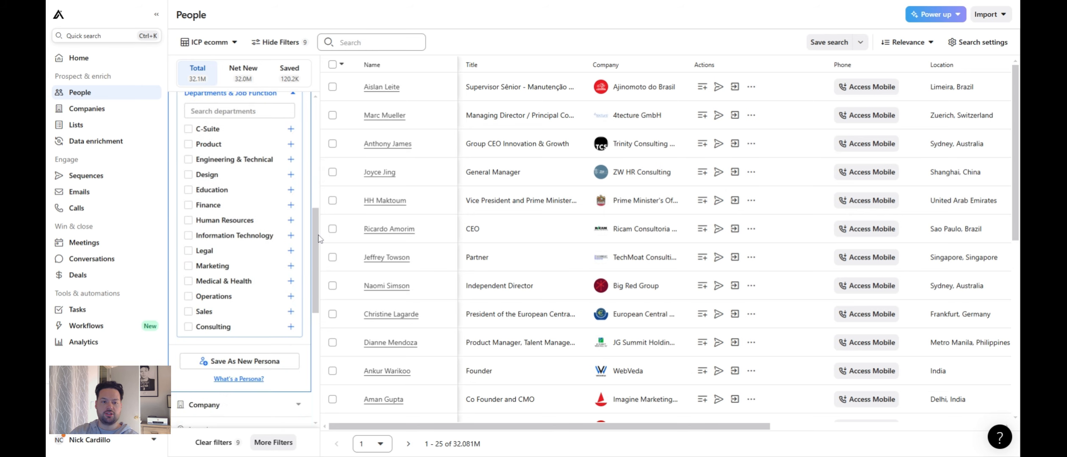
pyautogui.click(291, 266)
pyautogui.scroll(-2, 314, 220)
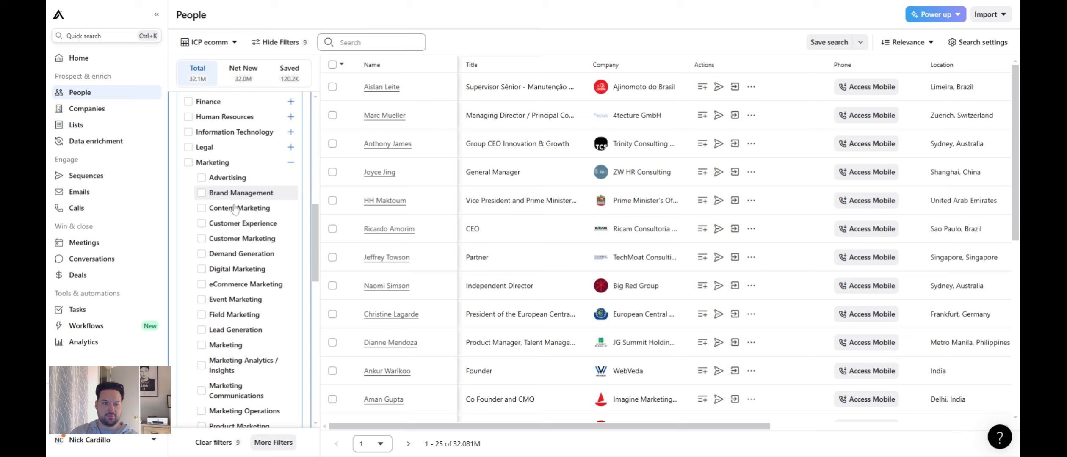
pyautogui.click(228, 178)
pyautogui.click(233, 193)
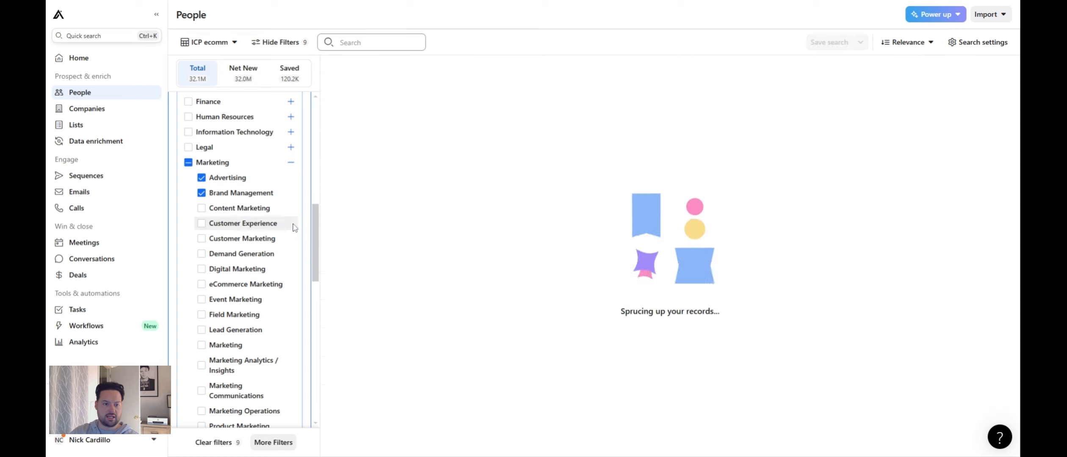
pyautogui.click(235, 208)
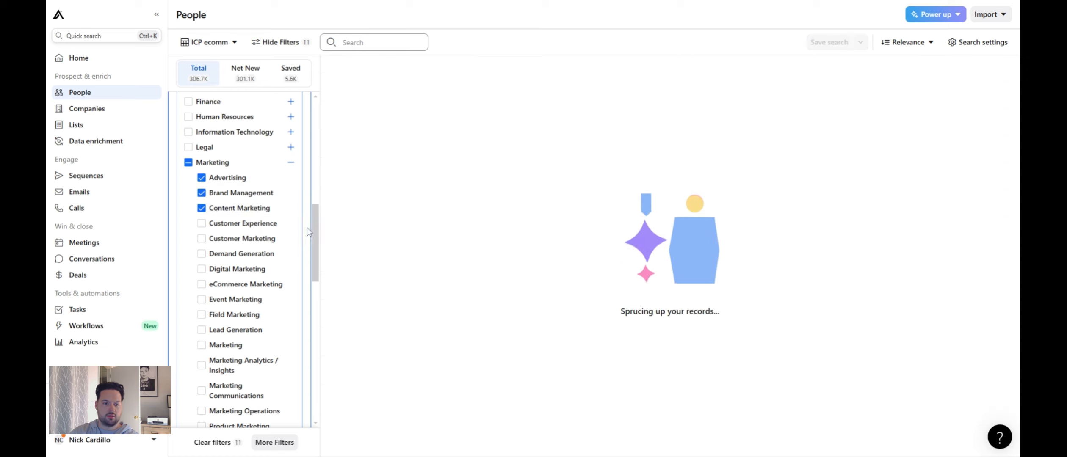
# Add the marketing functions Marketing Analytics / Insights, Marketing Operations, Product Marketing and Search Engine Optimization / Pay Per Click, leaving Demand Generation out.
pyautogui.scroll(-1, 315, 231)
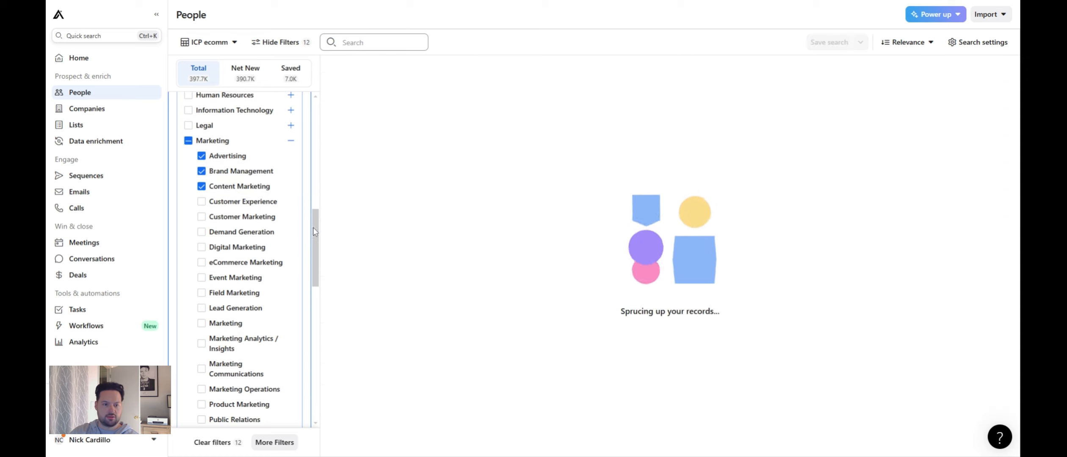
pyautogui.click(232, 236)
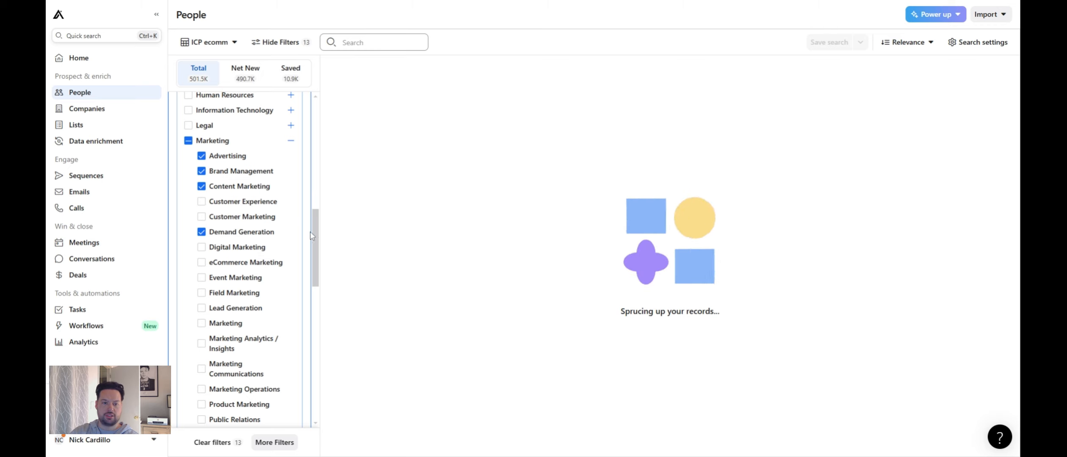
pyautogui.scroll(-1, 313, 236)
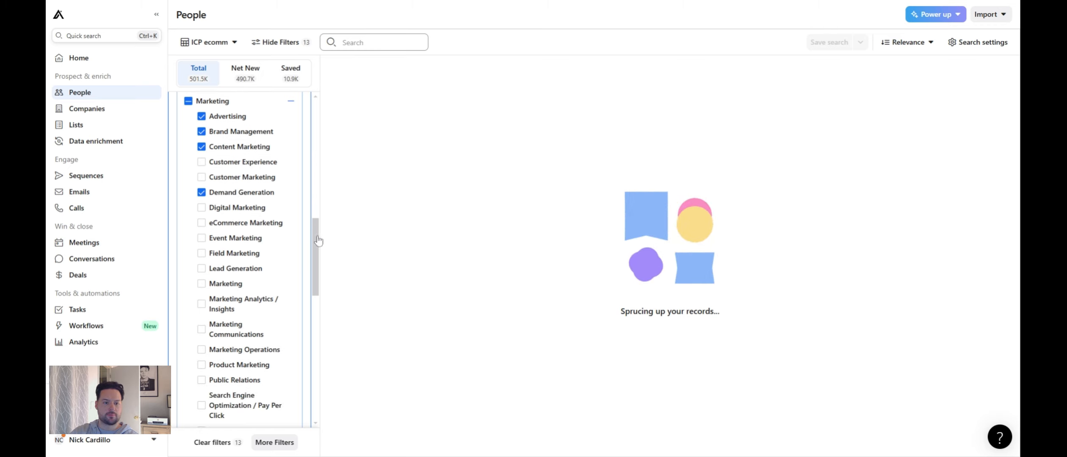
pyautogui.moveTo(317, 236); pyautogui.dragTo(316, 247)
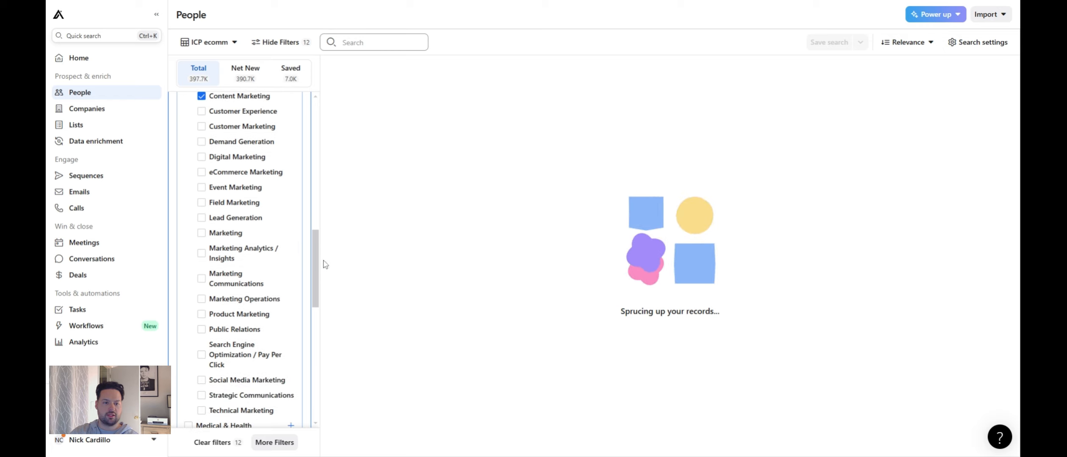
pyautogui.click(237, 253)
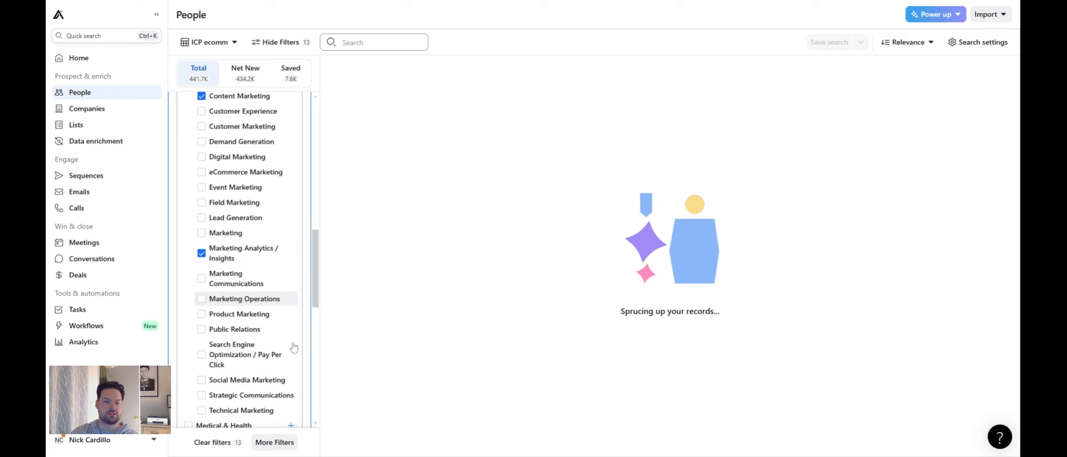
pyautogui.click(232, 314)
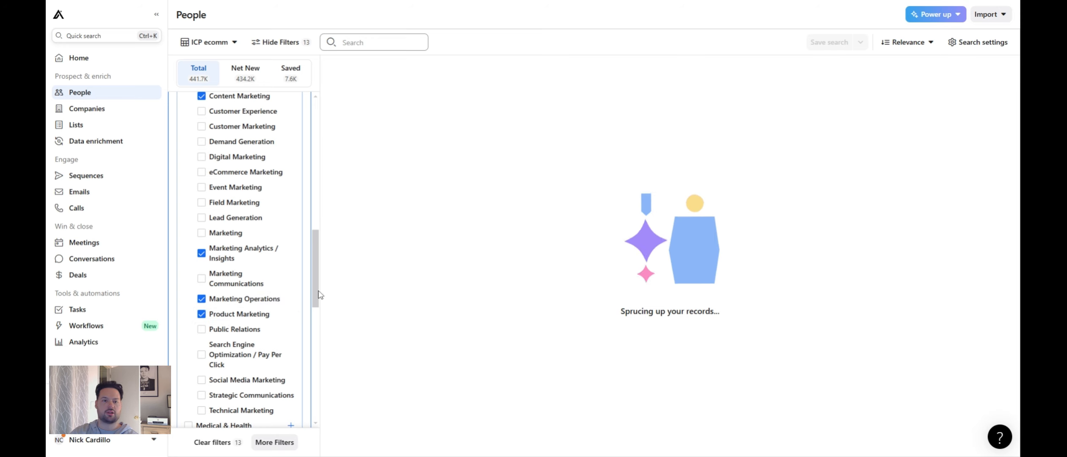
pyautogui.moveTo(314, 279); pyautogui.dragTo(314, 295)
pyautogui.click(243, 294)
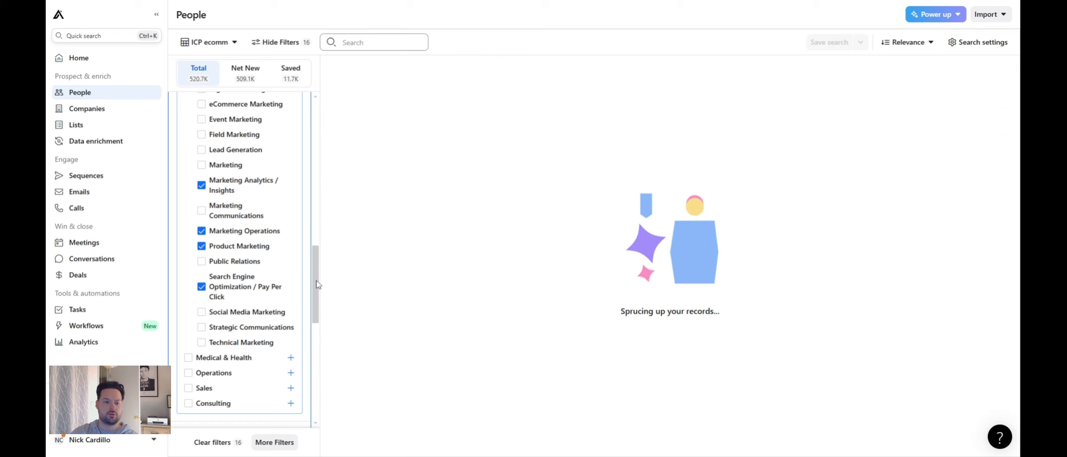
# Within the C-Suite department, add the job functions Finance Executive, Marketing Executive and Operations Executive.
pyautogui.scroll(4, 295, 172)
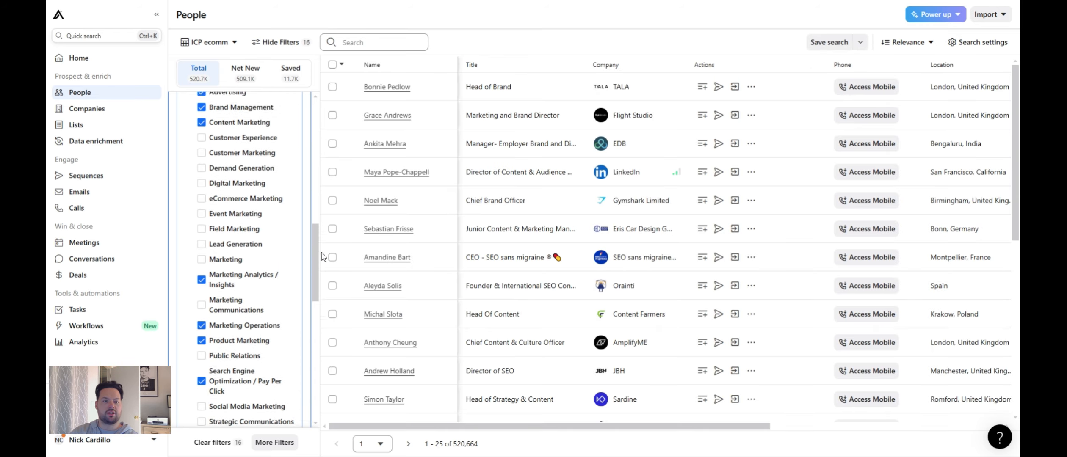
pyautogui.click(293, 166)
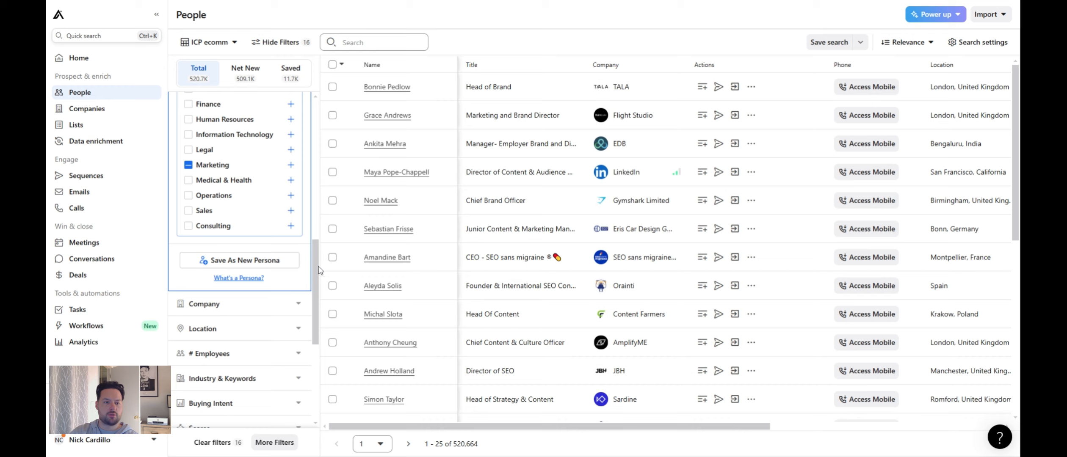
pyautogui.scroll(4, 296, 201)
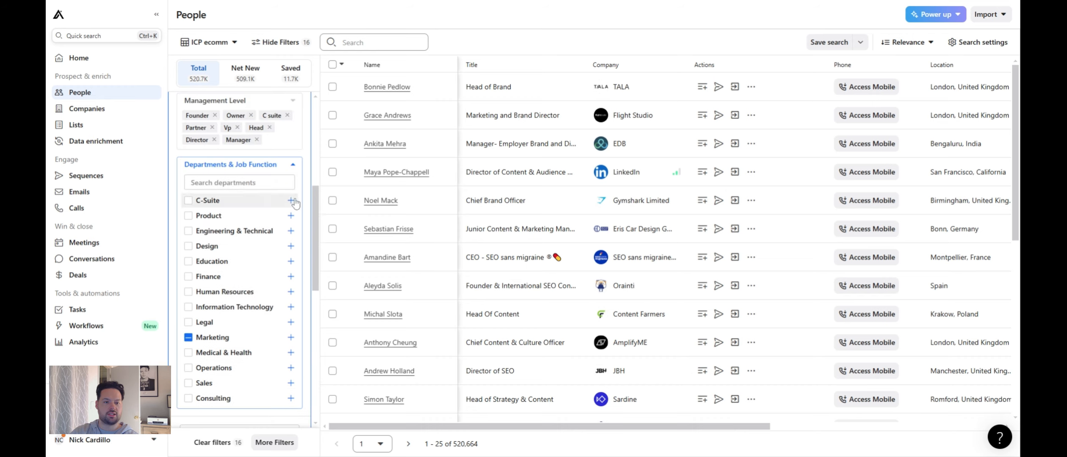
pyautogui.click(291, 201)
pyautogui.scroll(-1, 314, 202)
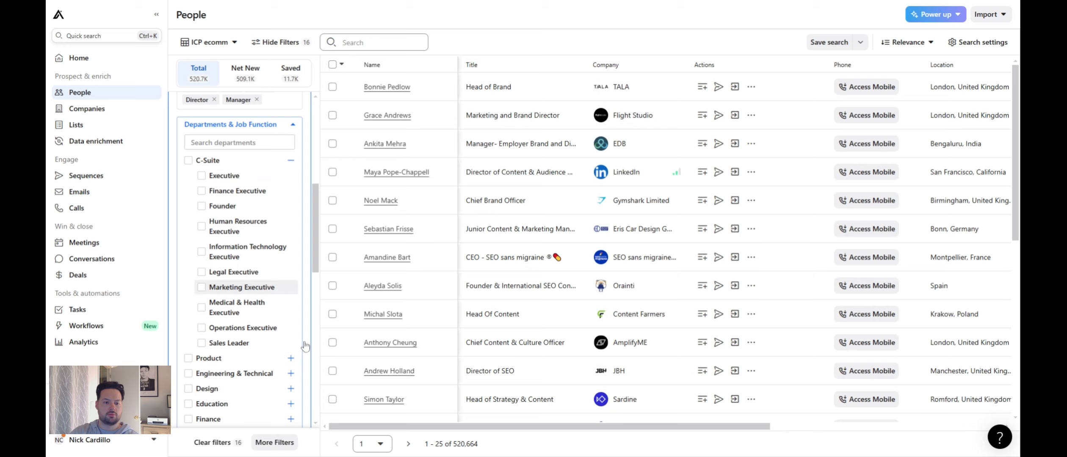
pyautogui.click(246, 332)
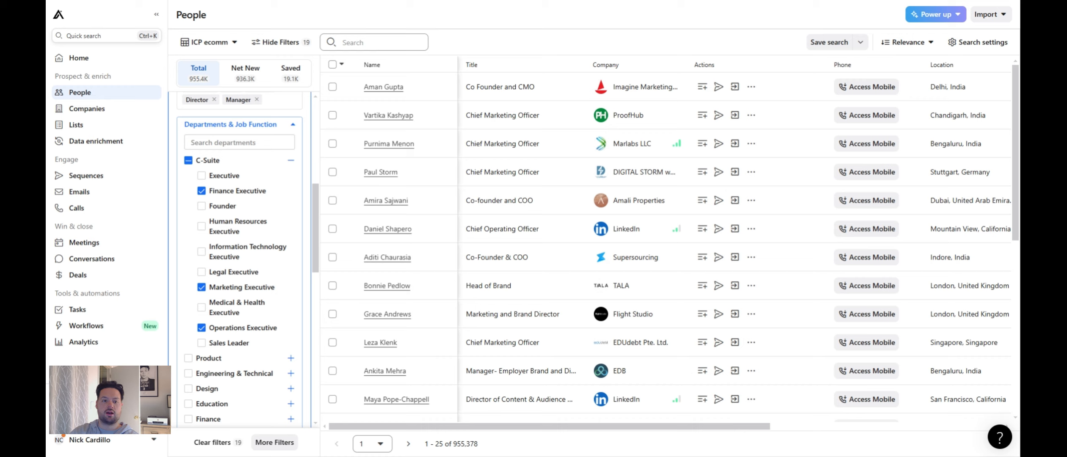
pyautogui.scroll(1, 311, 197)
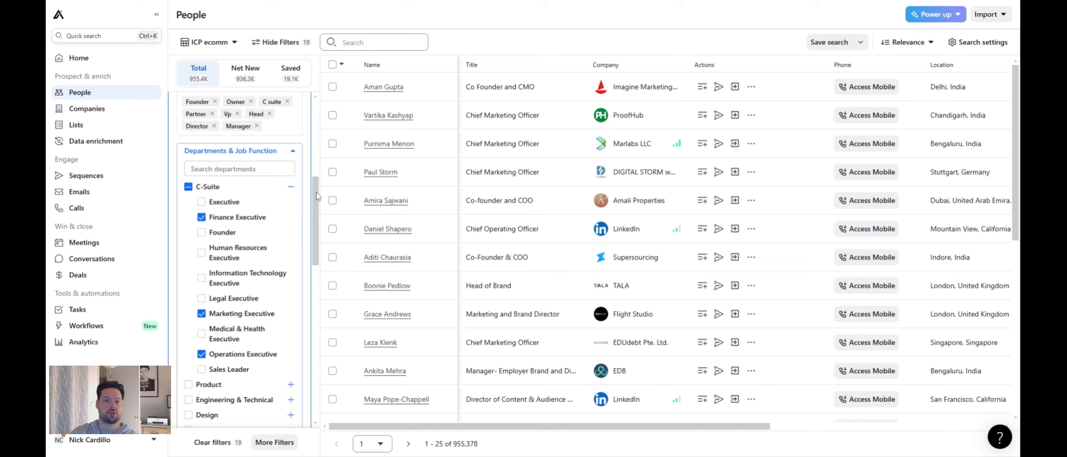
pyautogui.click(293, 151)
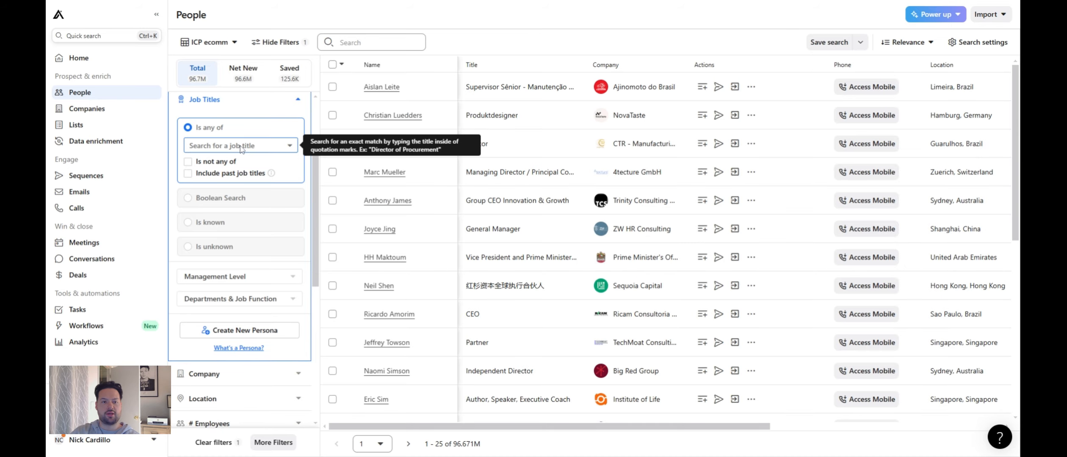
# With the job title and function filters cleared, add "ecommerce manager" and "SEO Managers" as matching job titles.
pyautogui.click(241, 146)
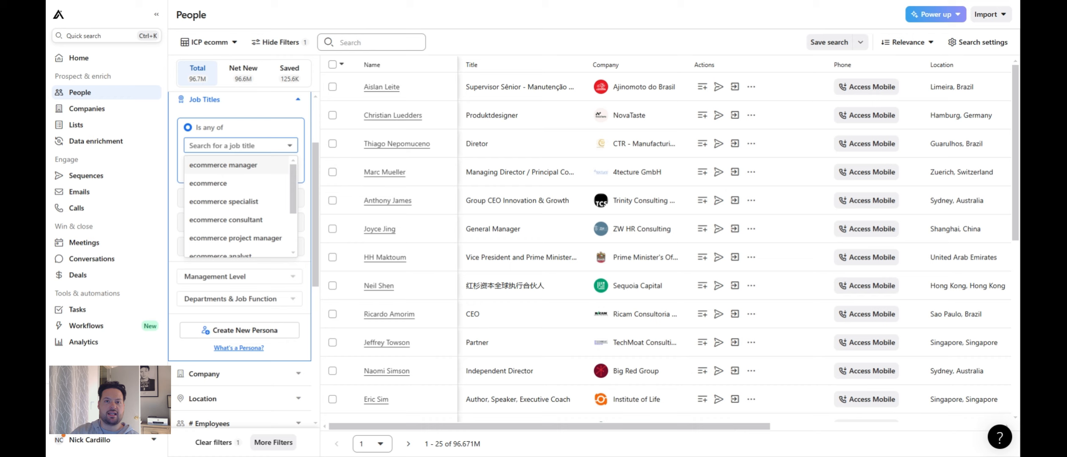
pyautogui.write('ecommerce manag')
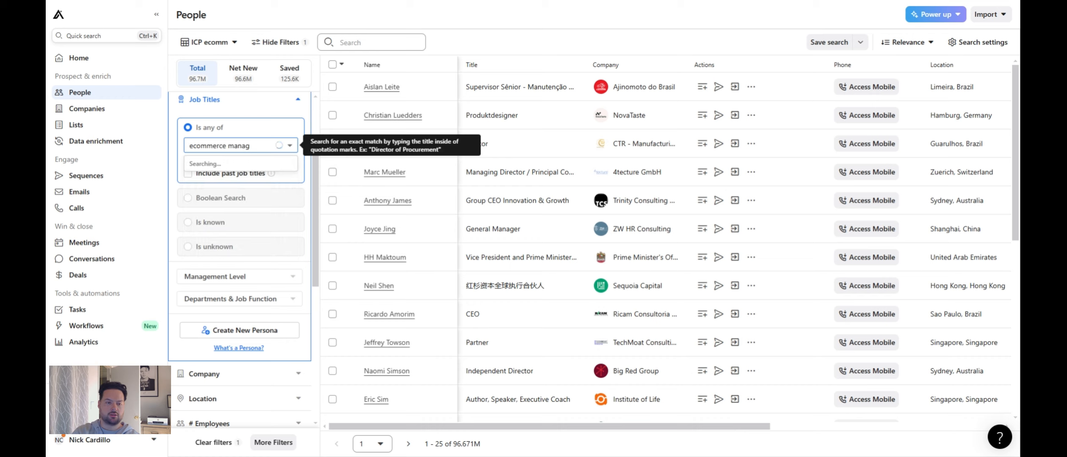
pyautogui.press('BackSpace')
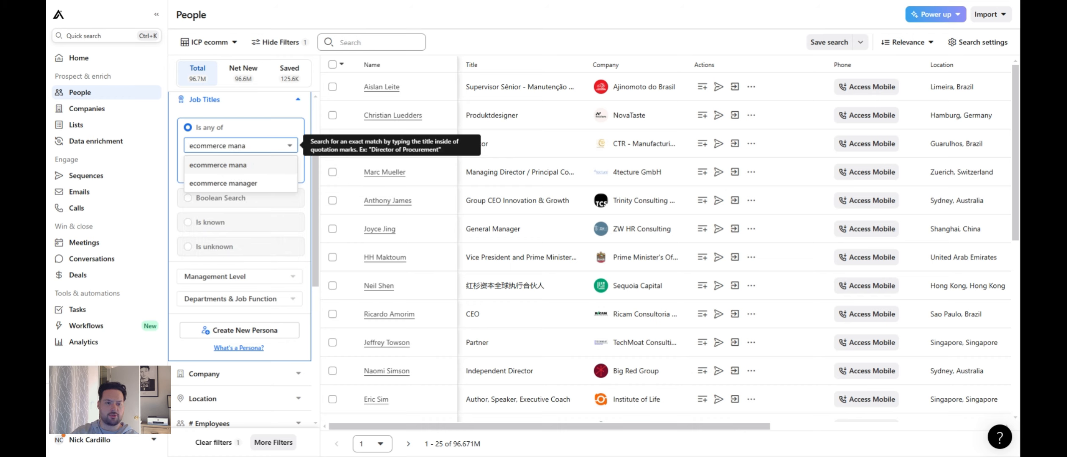
pyautogui.click(253, 180)
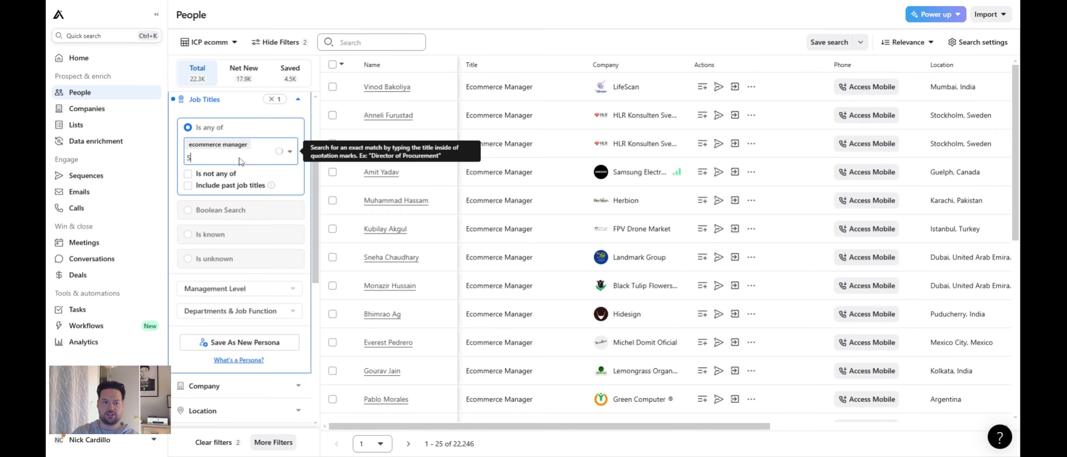
pyautogui.write('SEO Managers')
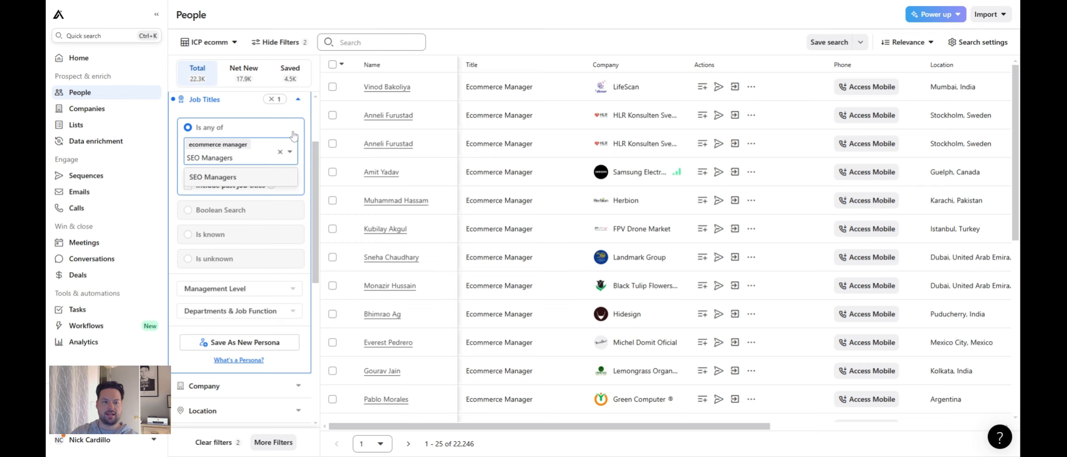
pyautogui.press('Return')
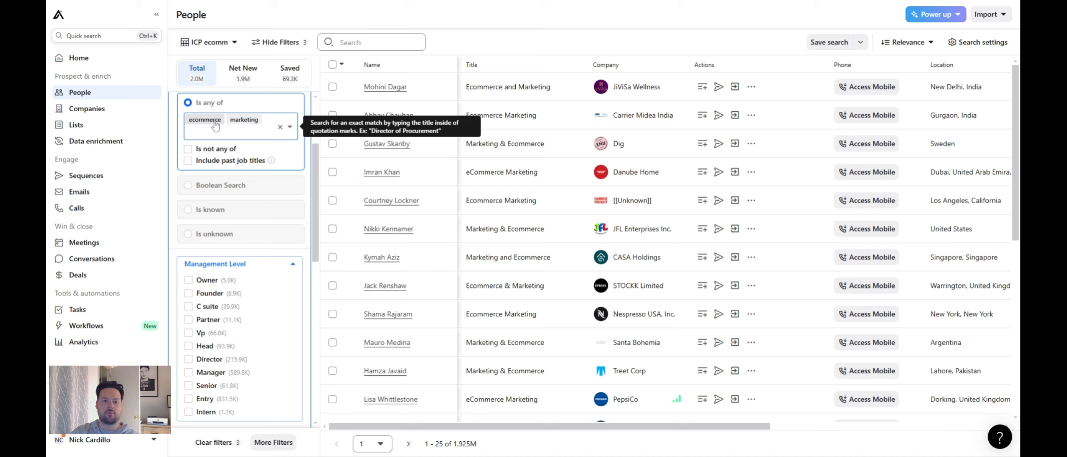
# With "ecommerce" and "marketing" as job titles, limit the management levels to C suite, VP, Head and Director.
pyautogui.scroll(-1, 318, 175)
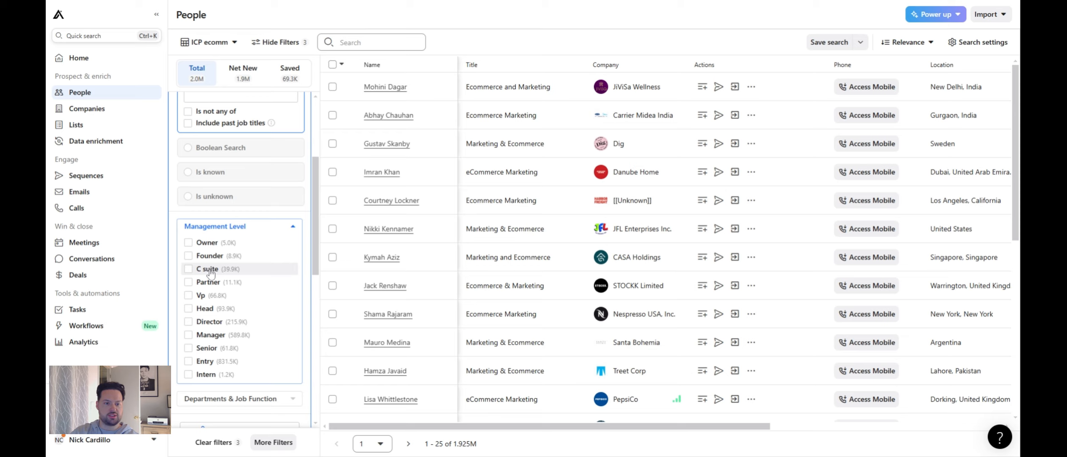
pyautogui.click(213, 301)
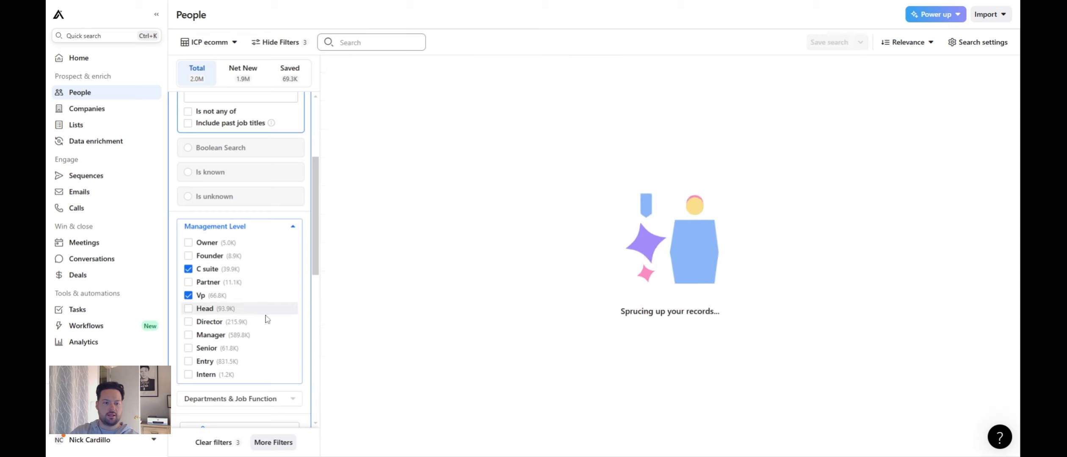
pyautogui.click(210, 323)
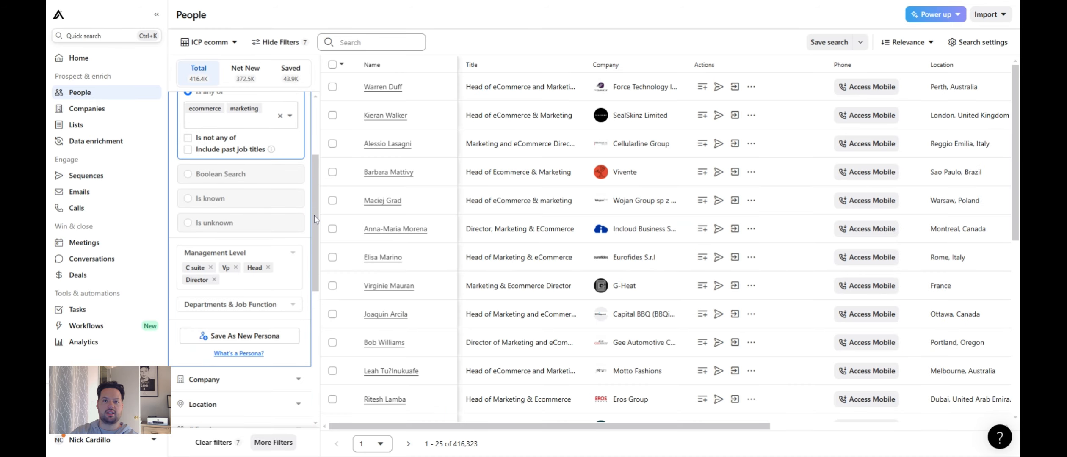
# Restrict the contacts' location to the United States.
pyautogui.click(286, 200)
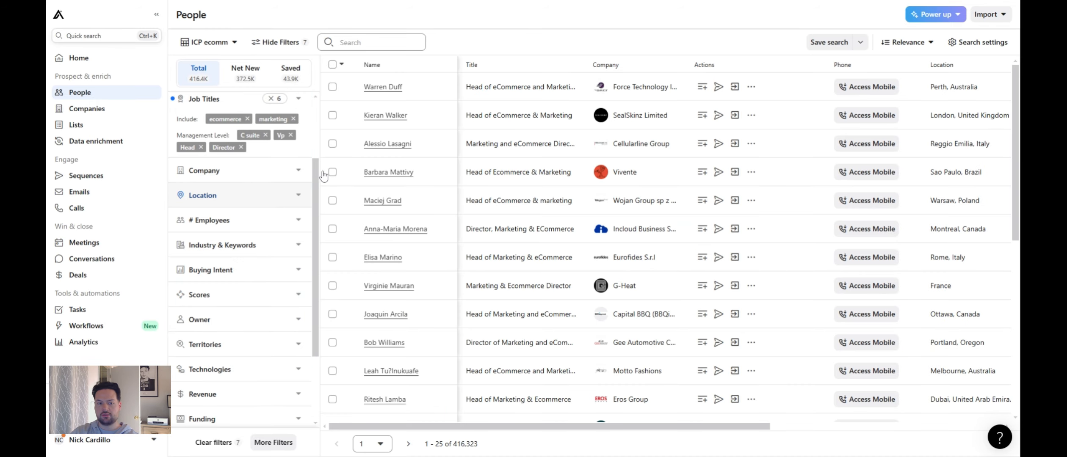
pyautogui.click(241, 270)
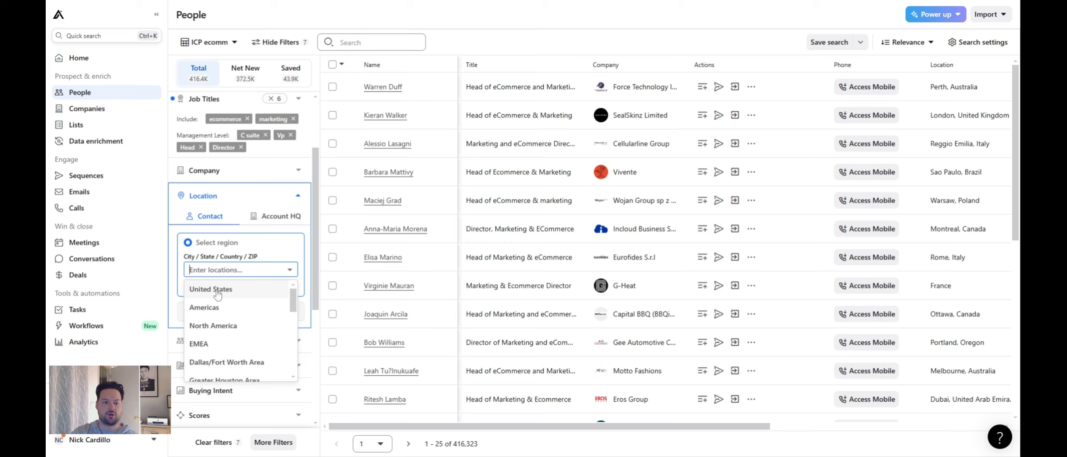
pyautogui.press('Return')
pyautogui.click(298, 195)
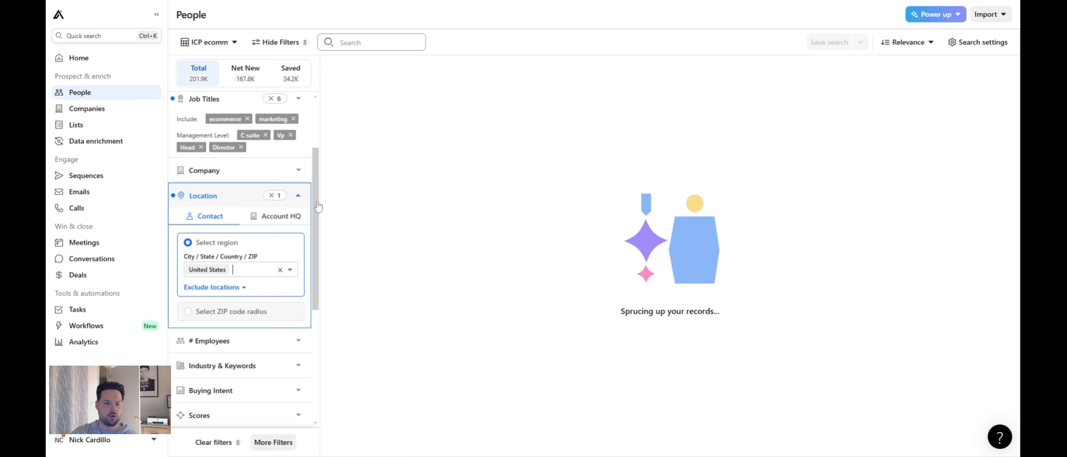
# Limit company size to the employee ranges 21-50, 51-100 and 101-200.
pyautogui.moveTo(315, 188); pyautogui.dragTo(316, 228)
pyautogui.click(303, 192)
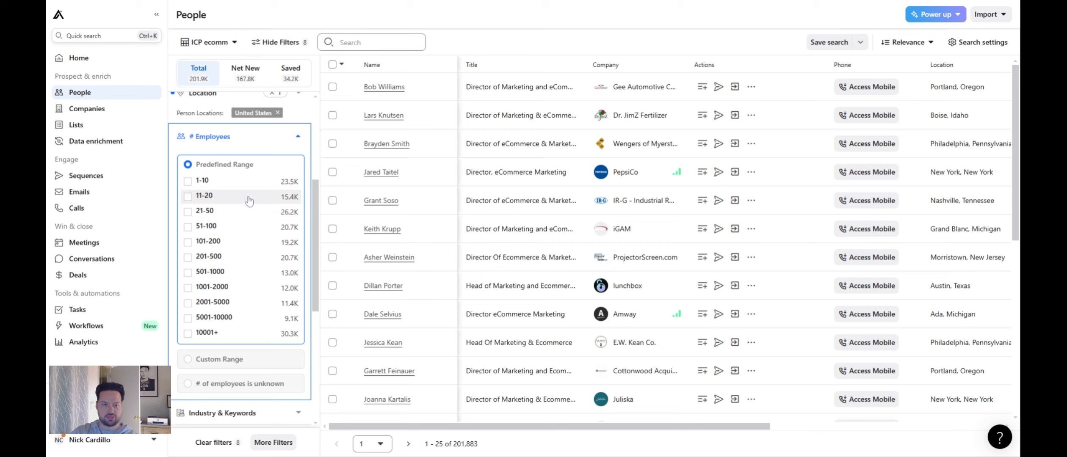
pyautogui.click(229, 211)
pyautogui.click(222, 226)
pyautogui.click(218, 242)
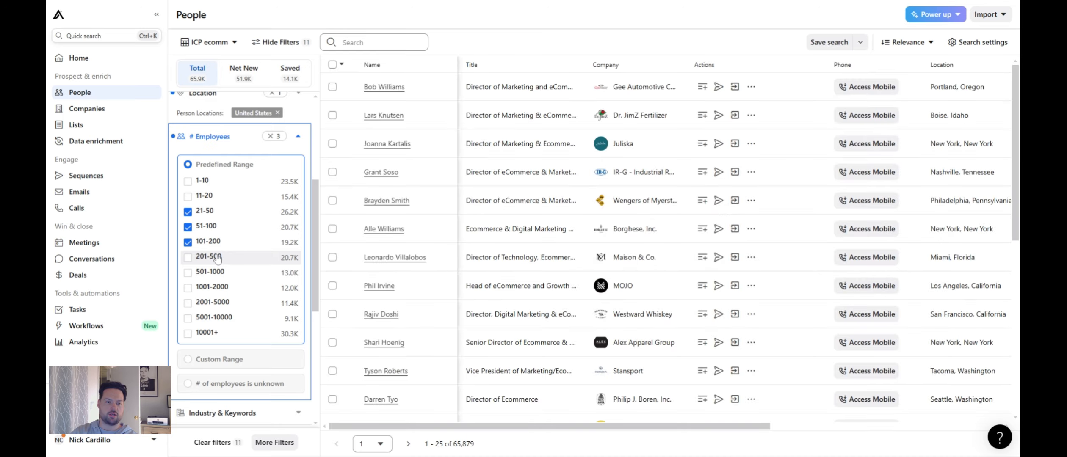
# Extend the company size filter with the employee ranges 201-500, 501-1000, 1001-2000 and 2001-5000.
pyautogui.click(217, 258)
pyautogui.click(216, 273)
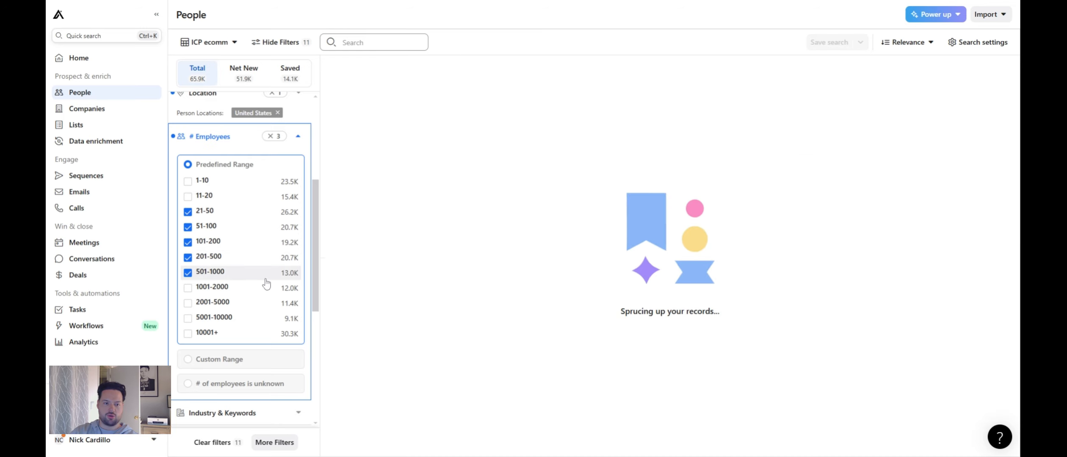
pyautogui.click(267, 291)
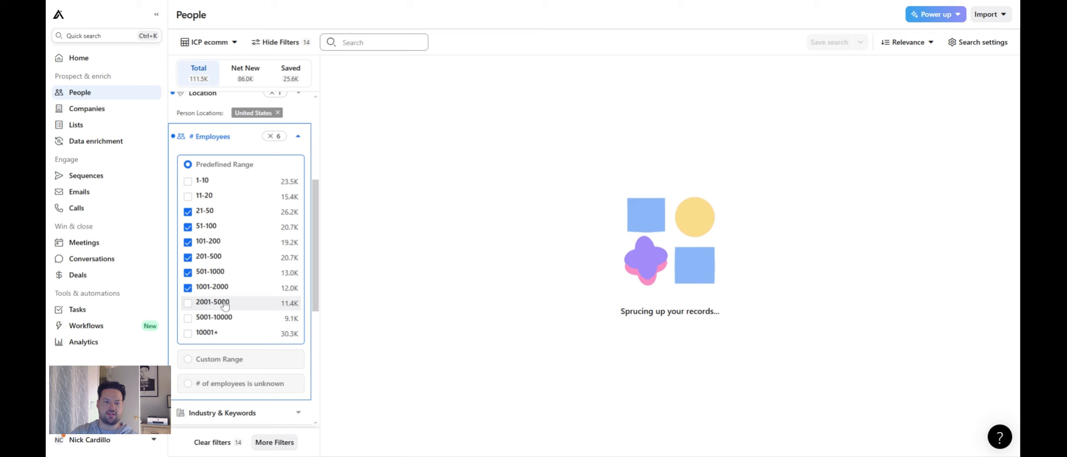
pyautogui.click(262, 302)
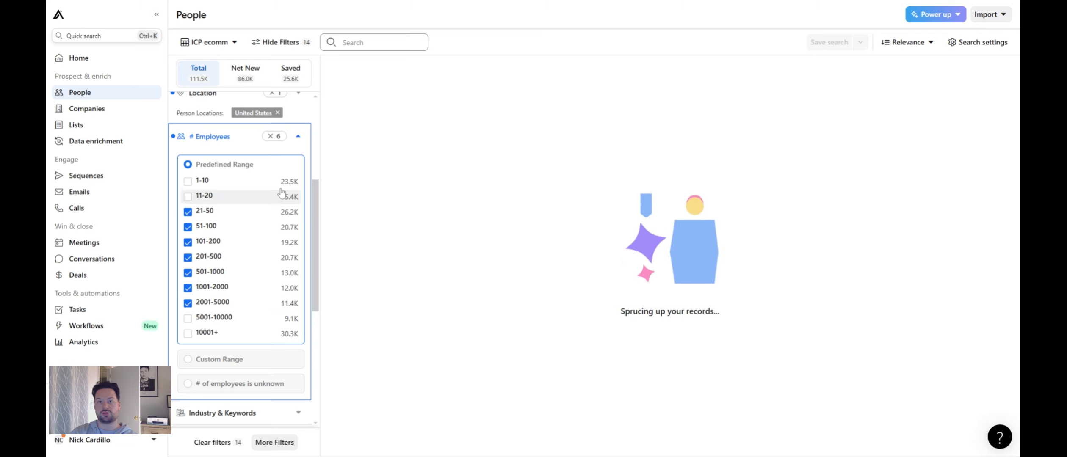
pyautogui.click(298, 137)
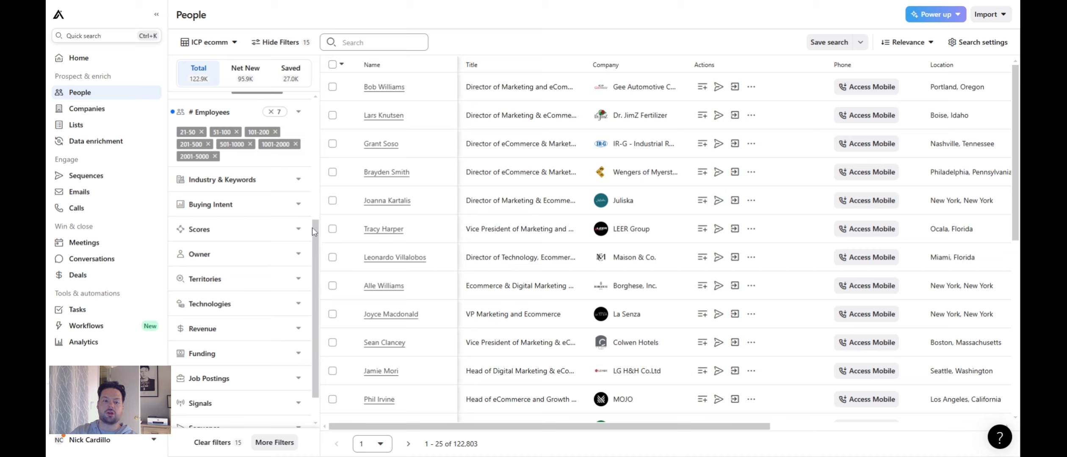
# Limit company revenue to between 5000000 and 30000000.
pyautogui.click(280, 330)
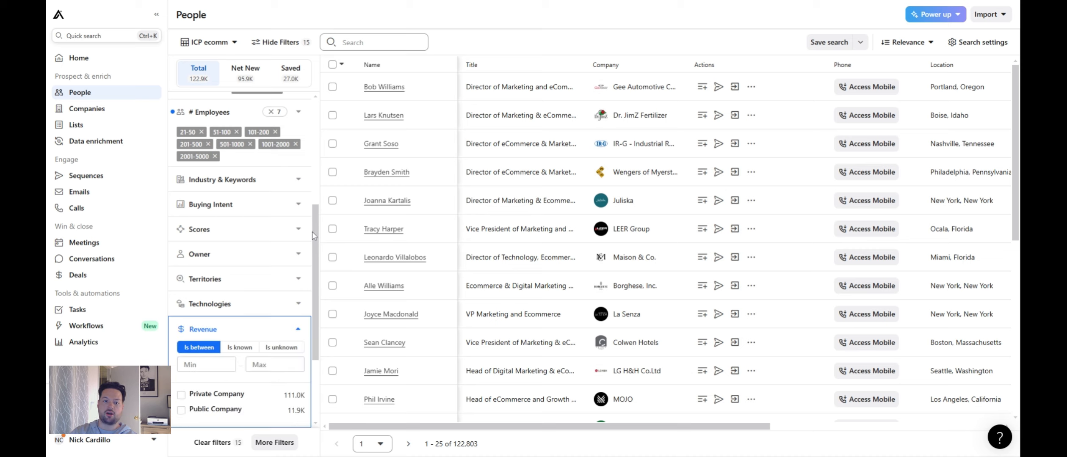
pyautogui.scroll(-2, 316, 232)
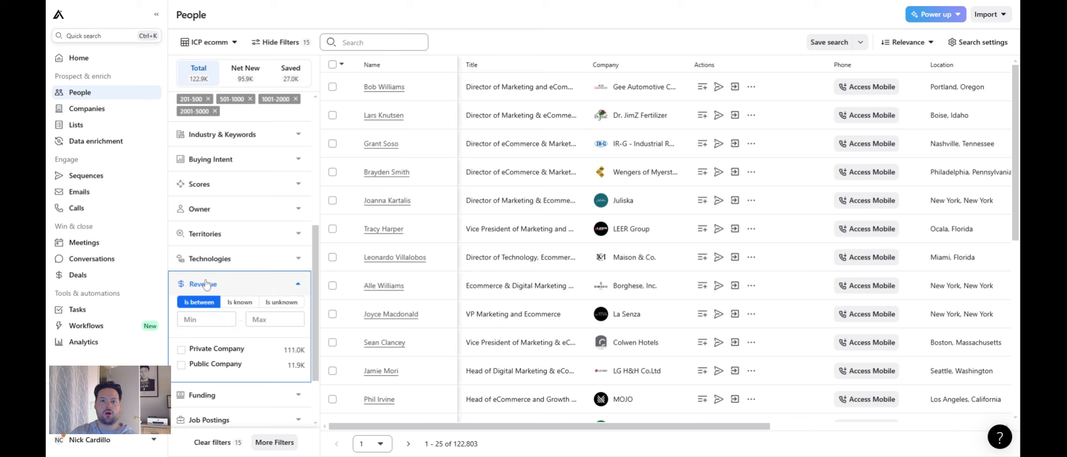
pyautogui.moveTo(316, 281); pyautogui.dragTo(315, 276)
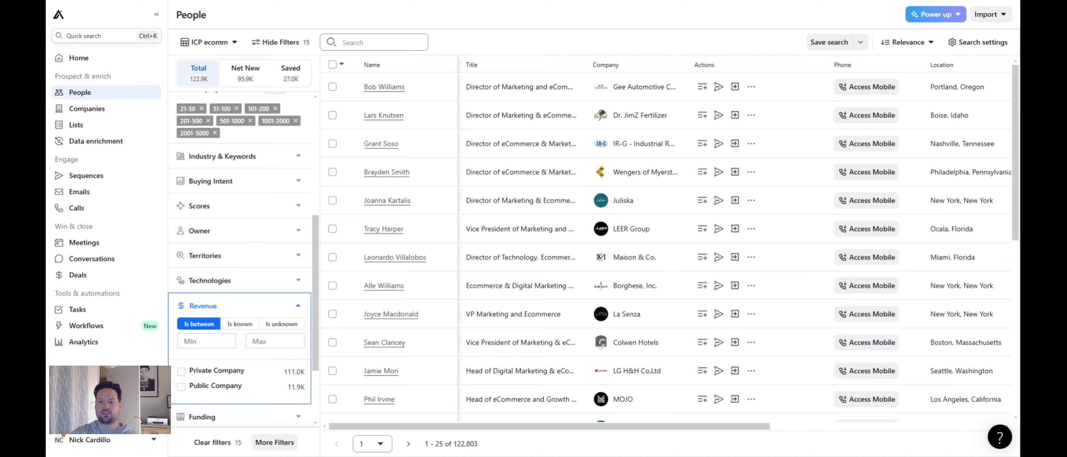
pyautogui.moveTo(316, 276); pyautogui.dragTo(315, 286)
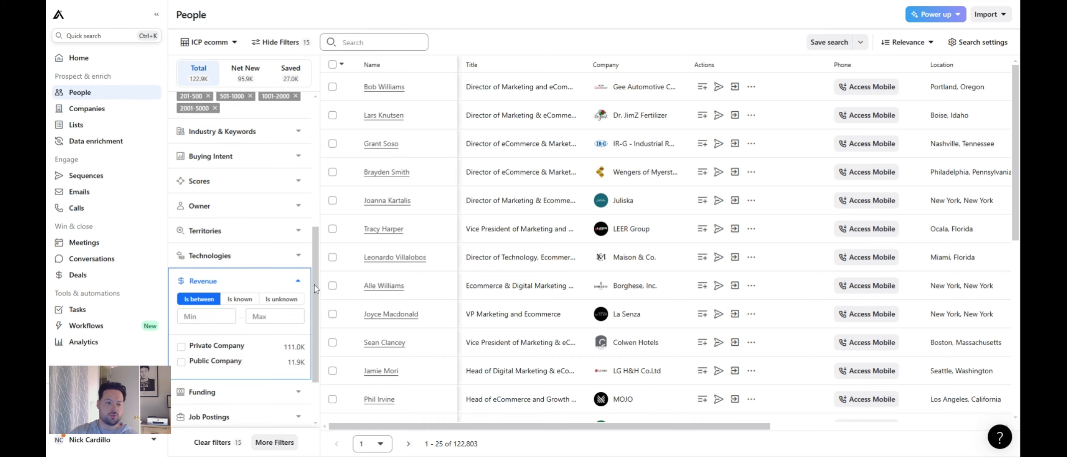
pyautogui.click(203, 317)
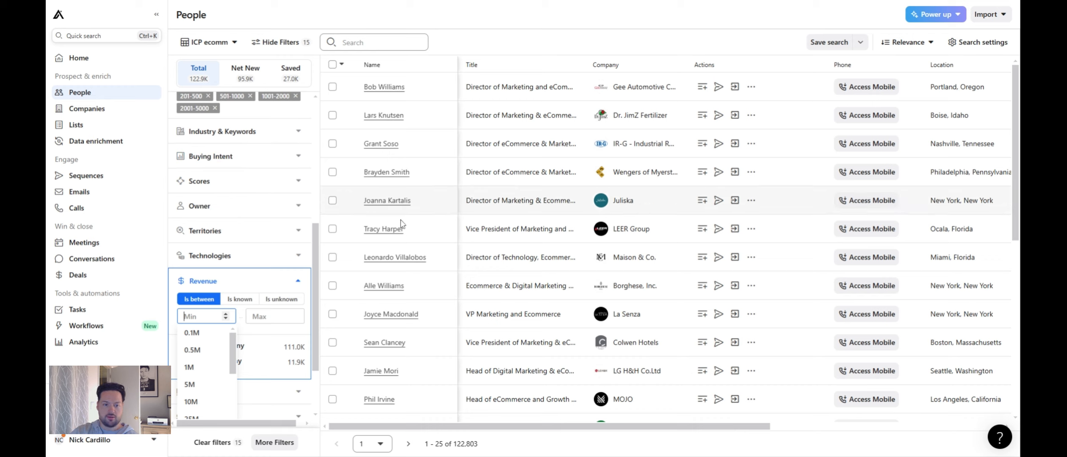
pyautogui.scroll(-1, 208, 368)
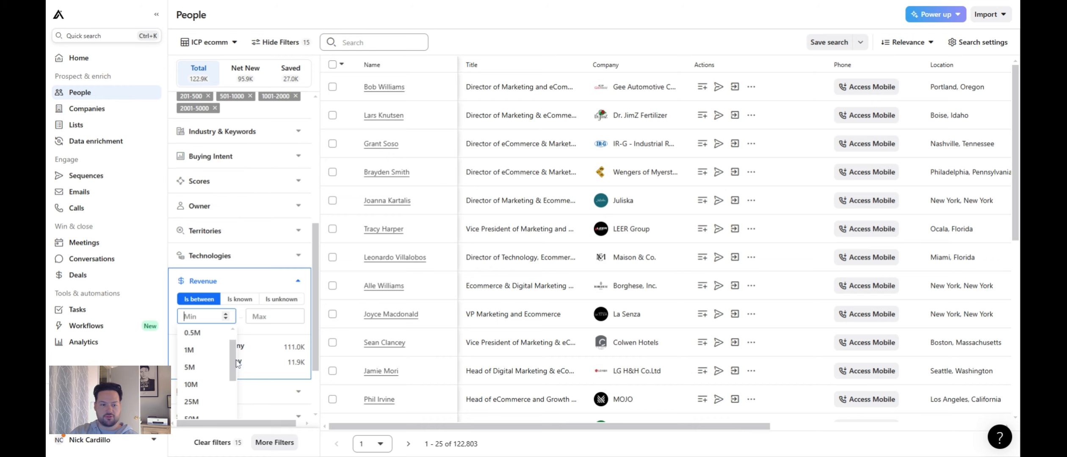
pyautogui.click(195, 373)
pyautogui.click(272, 324)
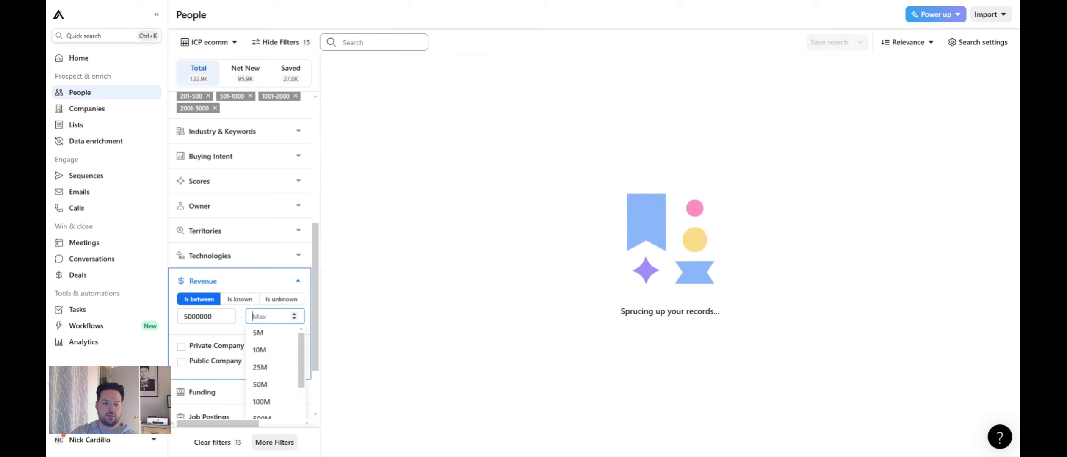
pyautogui.click(260, 384)
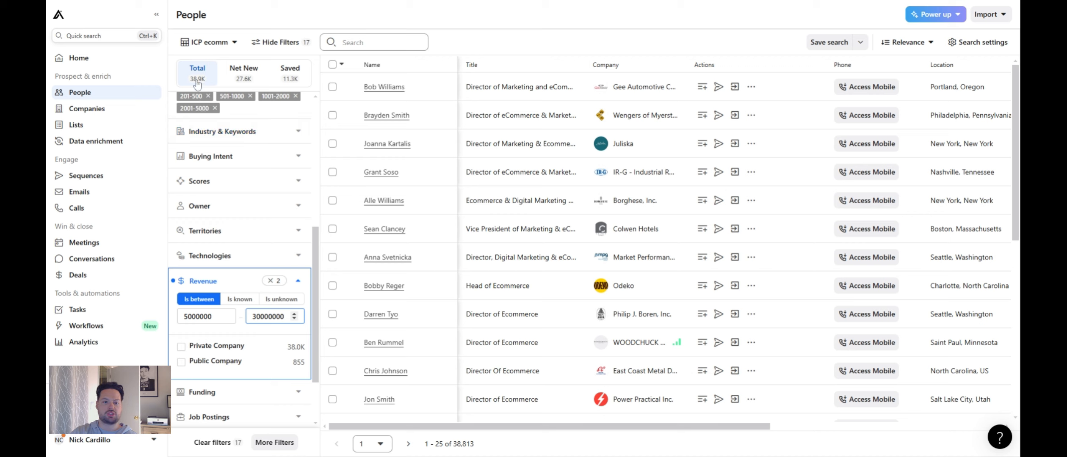
# Review the applied filters from email status through revenue, and collapse the revenue filter.
pyautogui.scroll(4, 302, 212)
pyautogui.scroll(2, 315, 169)
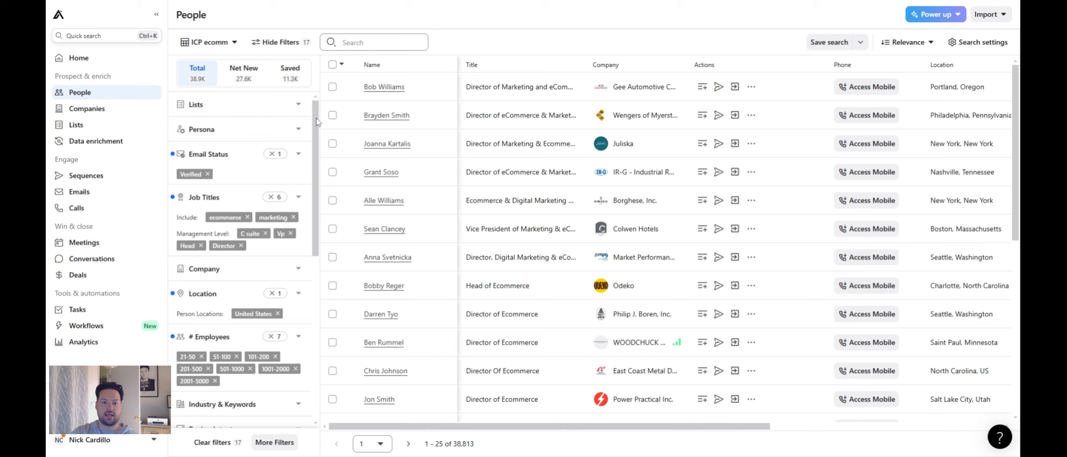
pyautogui.scroll(-1, 314, 127)
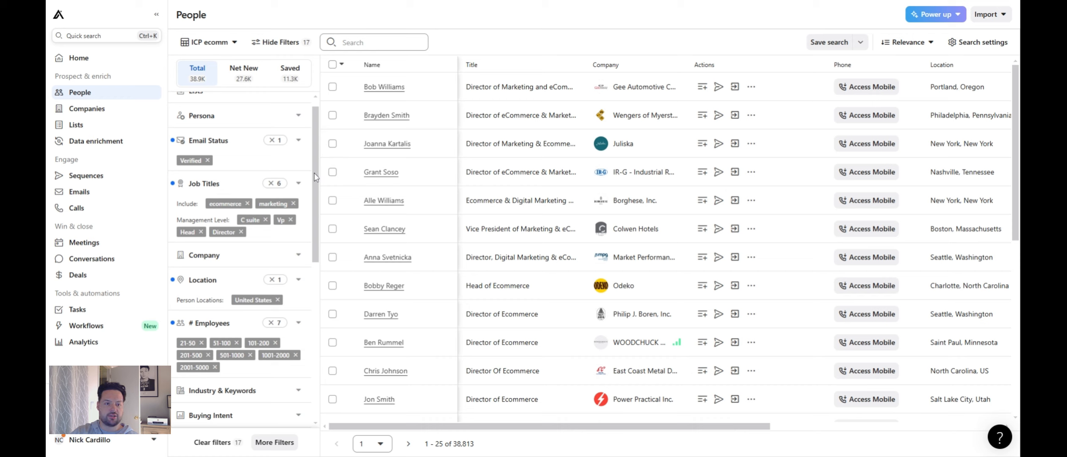
pyautogui.moveTo(314, 173); pyautogui.dragTo(317, 184)
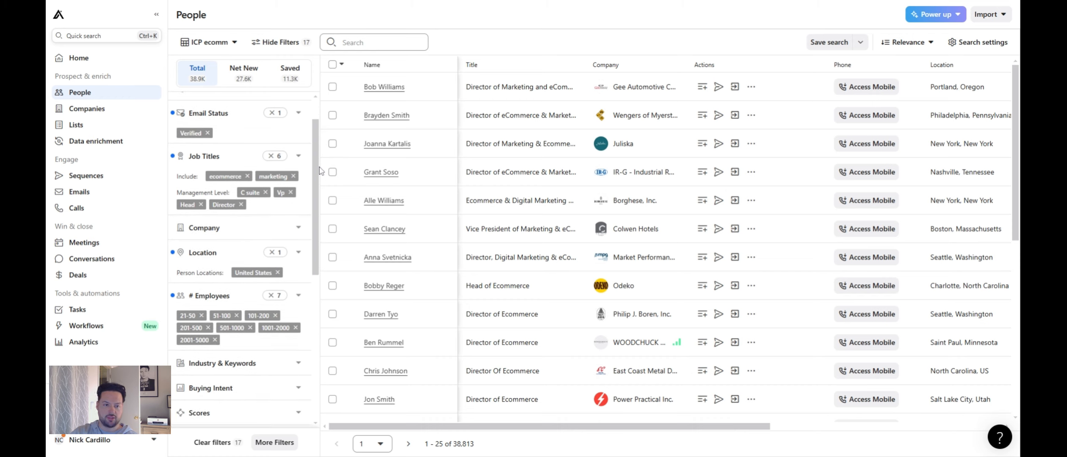
pyautogui.scroll(-2, 320, 190)
pyautogui.scroll(-2, 317, 193)
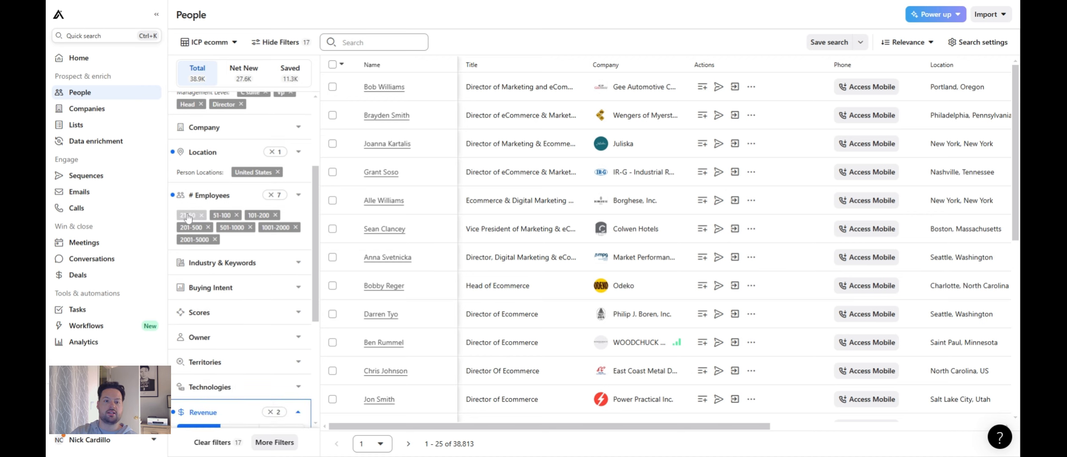
pyautogui.moveTo(315, 208); pyautogui.dragTo(321, 285)
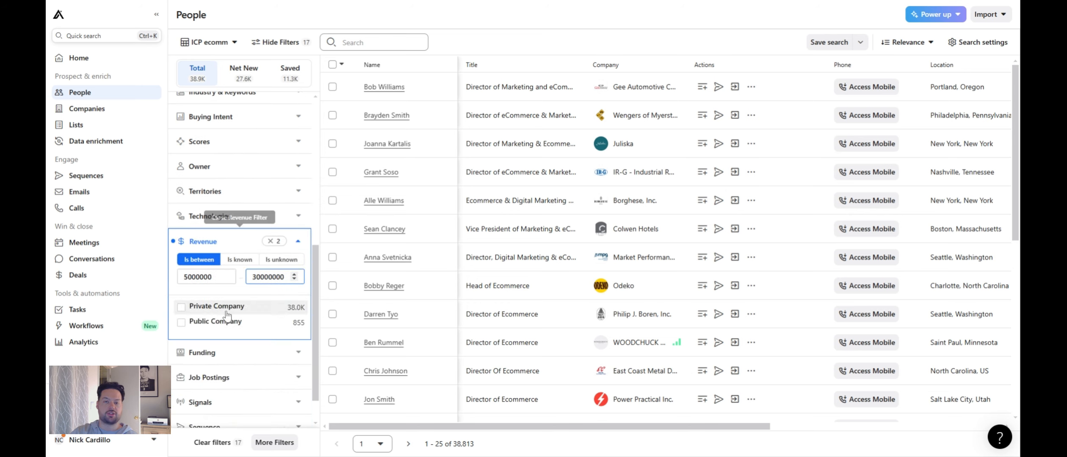
pyautogui.click(299, 243)
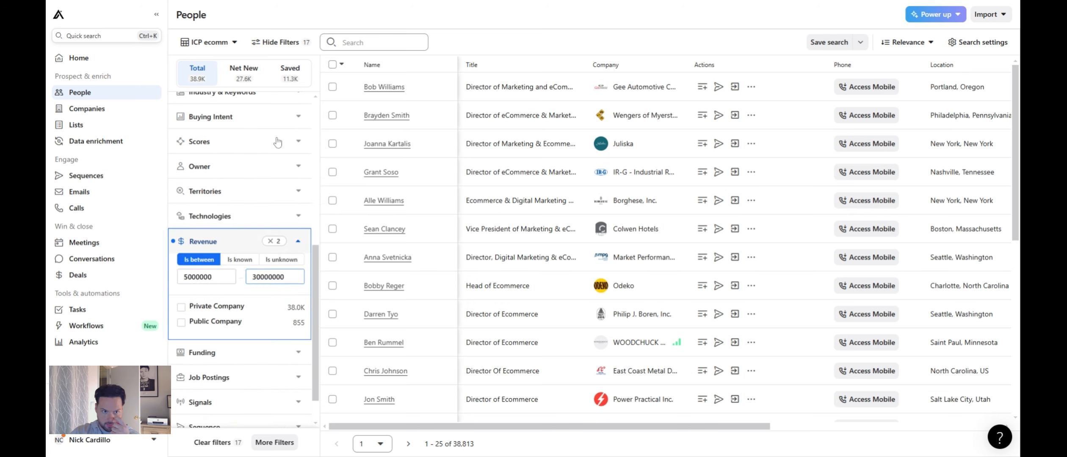
# Expand the industry and keywords filter, and examine the industry and keywords data of the listed contacts.
pyautogui.scroll(3, 317, 267)
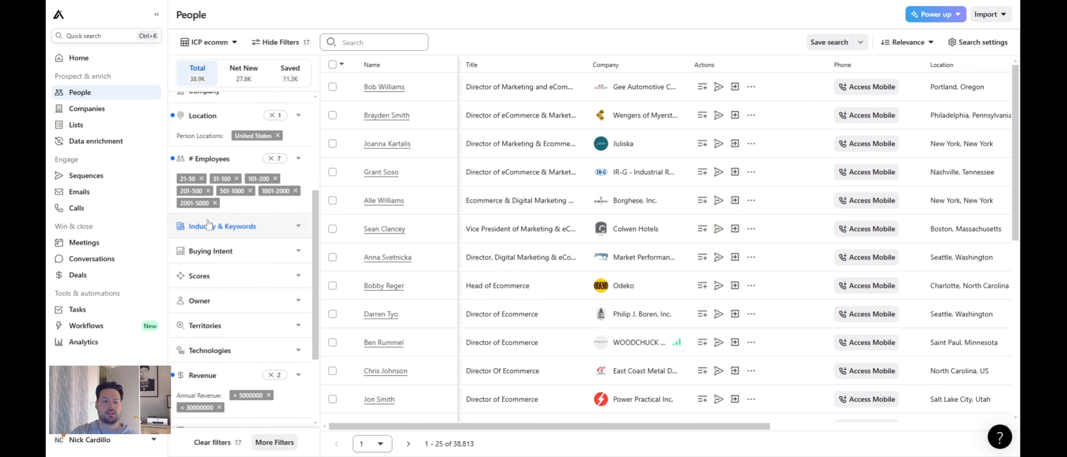
pyautogui.click(250, 227)
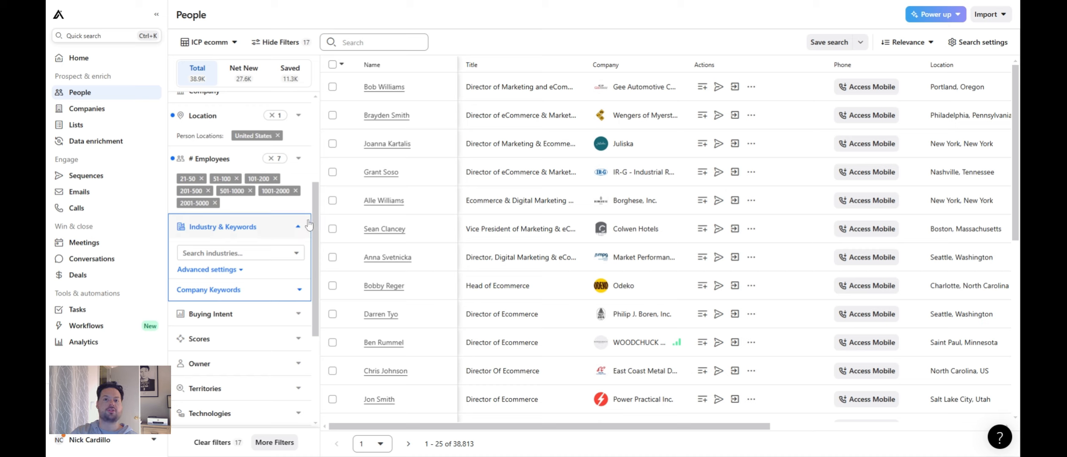
pyautogui.scroll(-1, 314, 225)
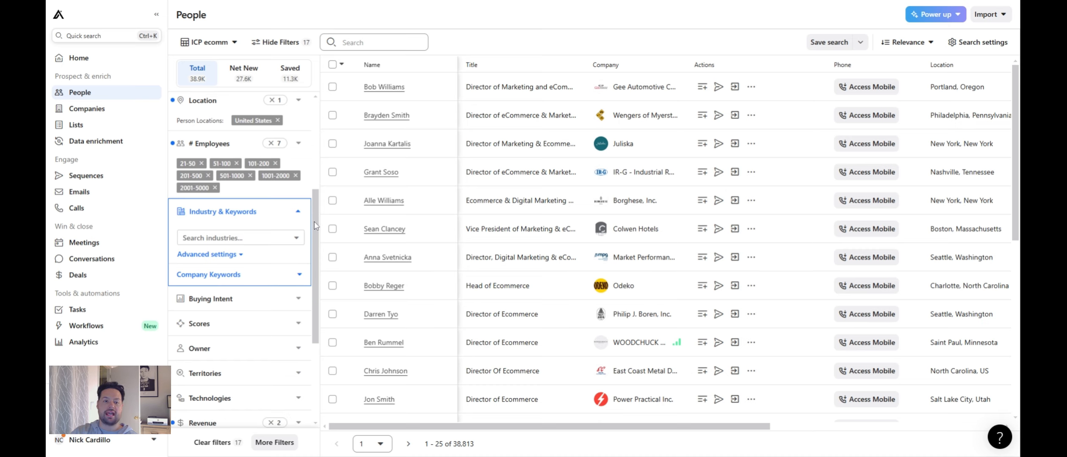
pyautogui.moveTo(314, 226); pyautogui.dragTo(315, 208)
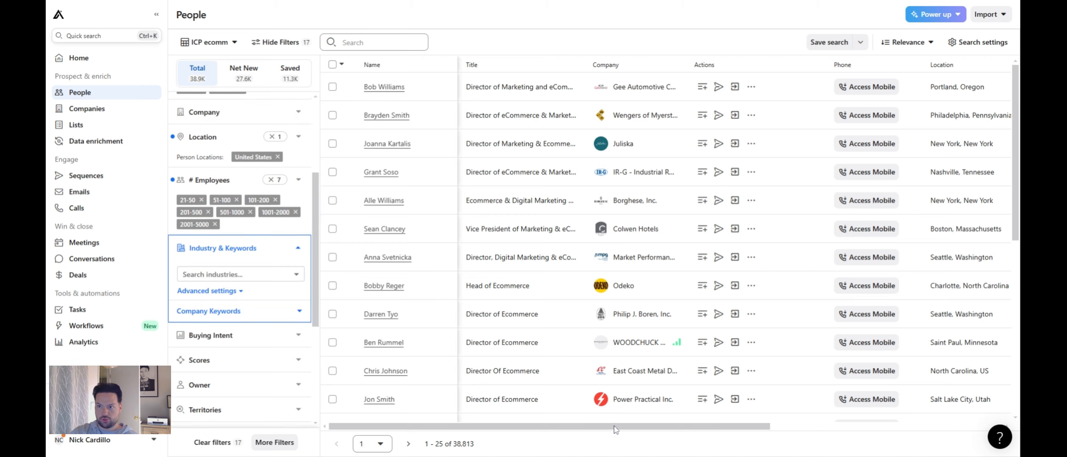
pyautogui.moveTo(615, 426); pyautogui.dragTo(851, 428)
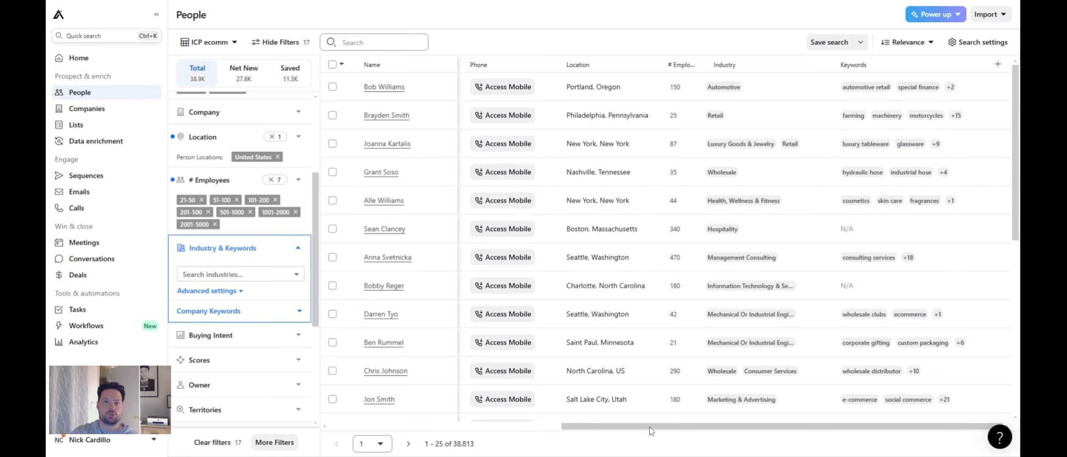
pyautogui.moveTo(652, 426); pyautogui.dragTo(412, 430)
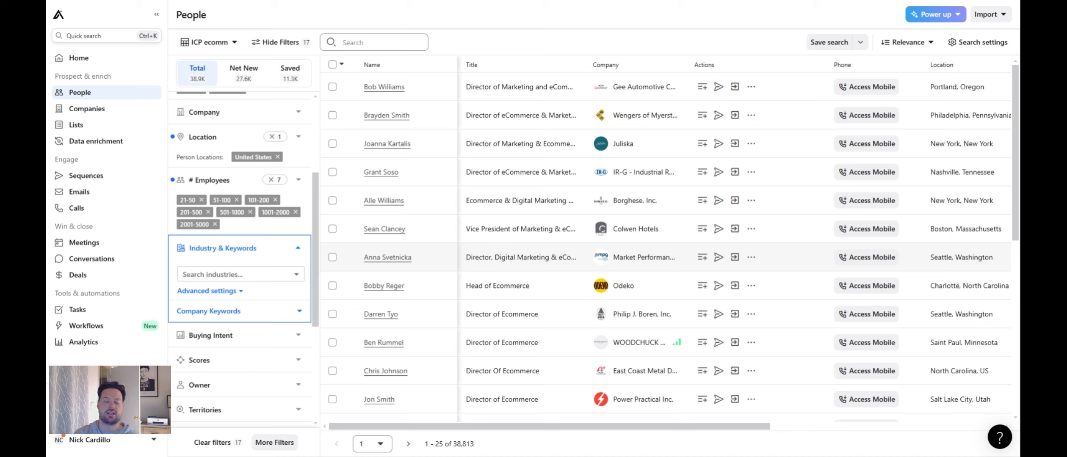
# Filter the companies by the industries cosmetics, consumer goods and consumer electronics.
pyautogui.click(229, 275)
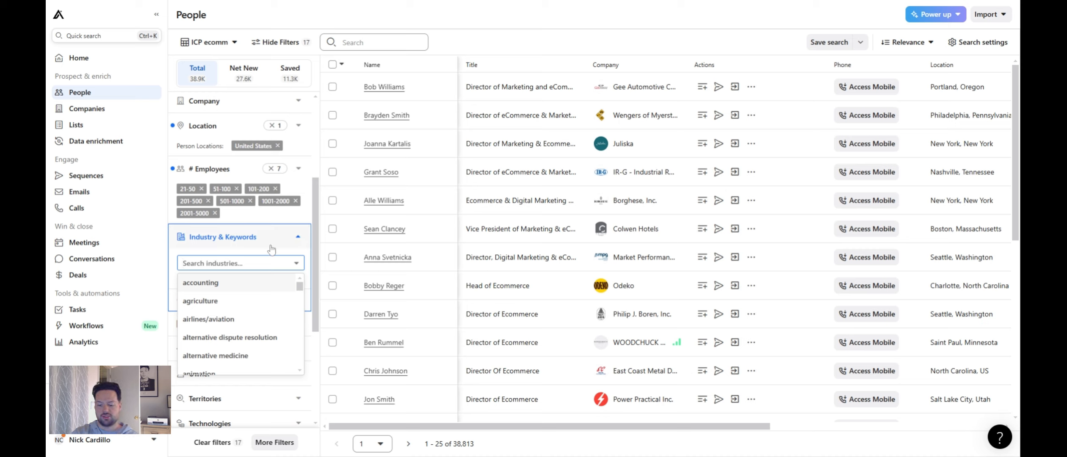
pyautogui.write('cos')
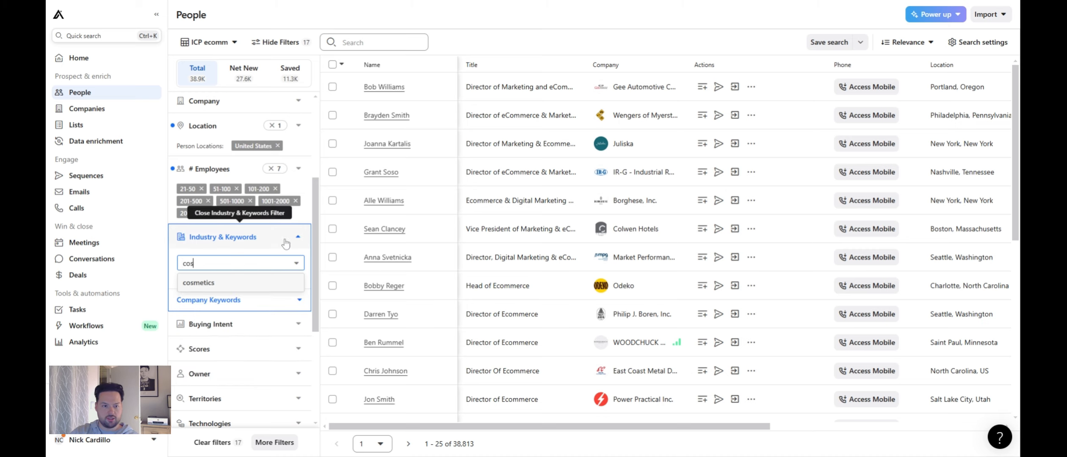
pyautogui.click(269, 281)
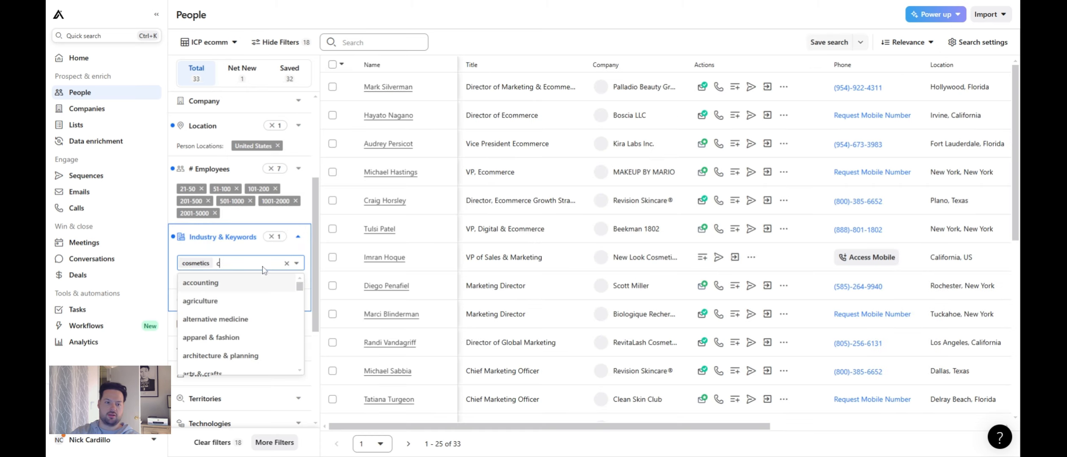
pyautogui.write('cons')
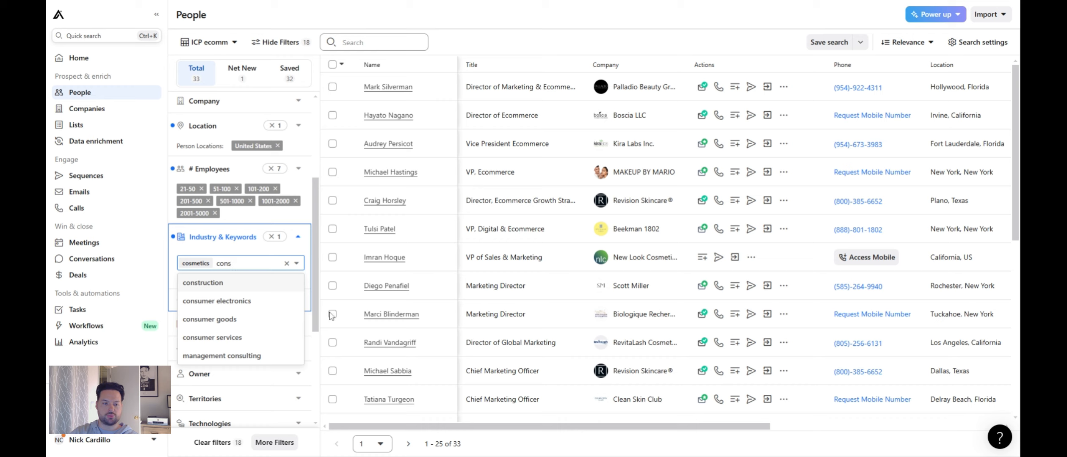
pyautogui.click(218, 320)
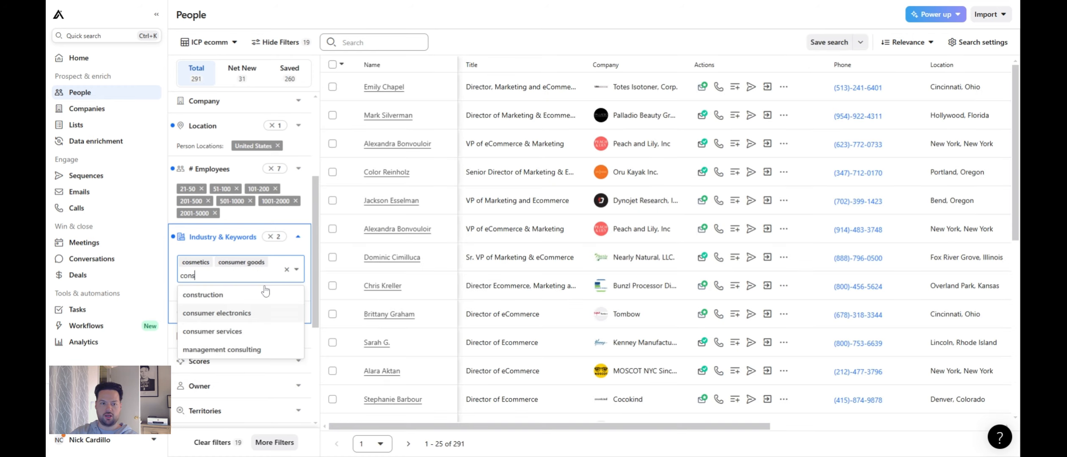
pyautogui.click(217, 312)
# Add luxury goods & jewelry and apparel & fashion to the industry filter, and collapse that filter.
pyautogui.write('lux')
pyautogui.click(224, 310)
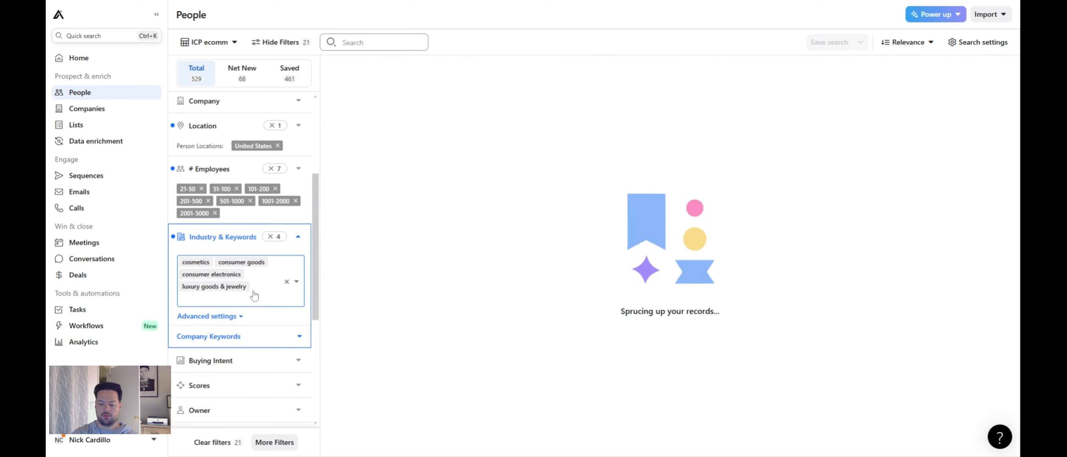
pyautogui.write('h')
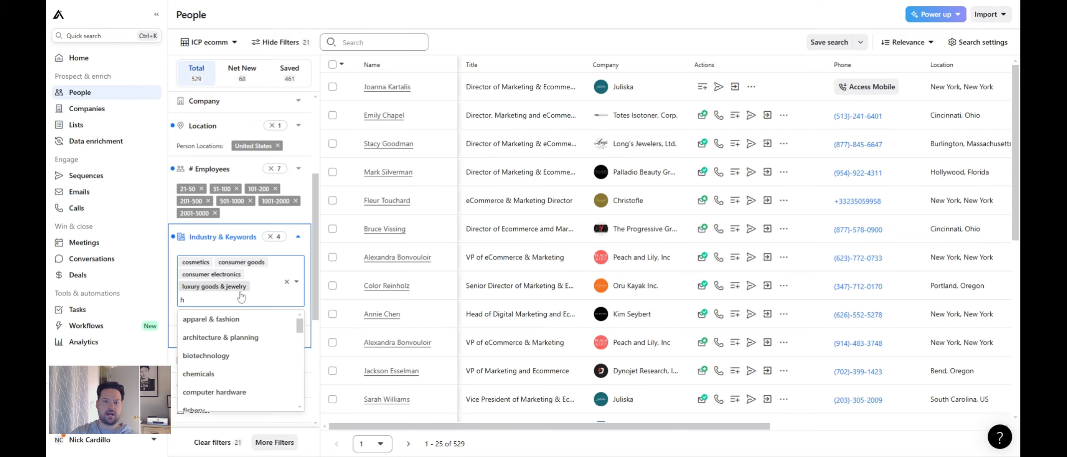
pyautogui.press('Return')
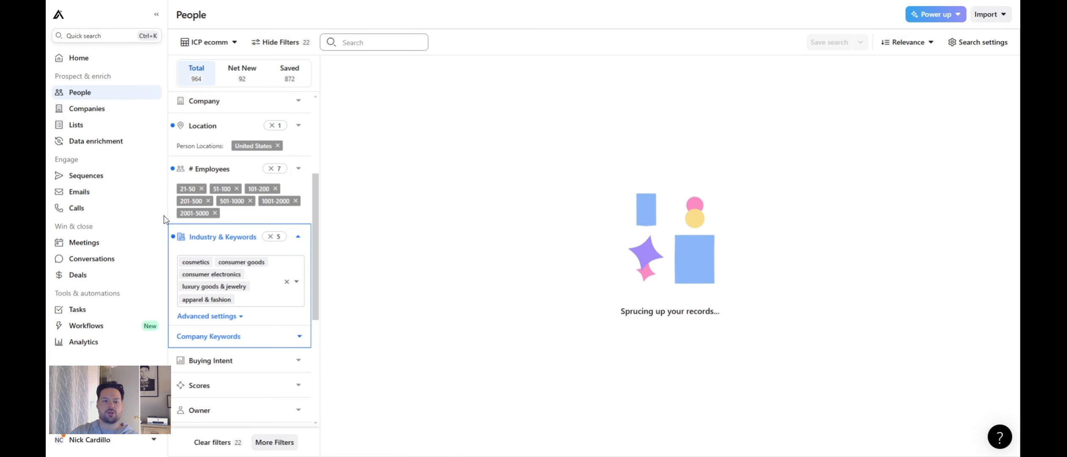
pyautogui.click(262, 302)
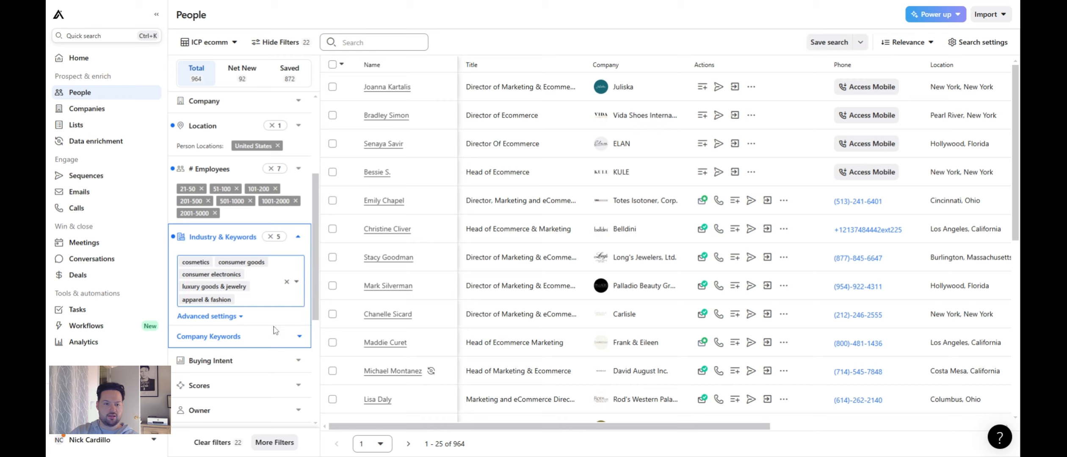
pyautogui.moveTo(292, 326)
pyautogui.mouseDown()
pyautogui.moveTo(311, 404)
pyautogui.moveTo(306, 317)
pyautogui.mouseUp()
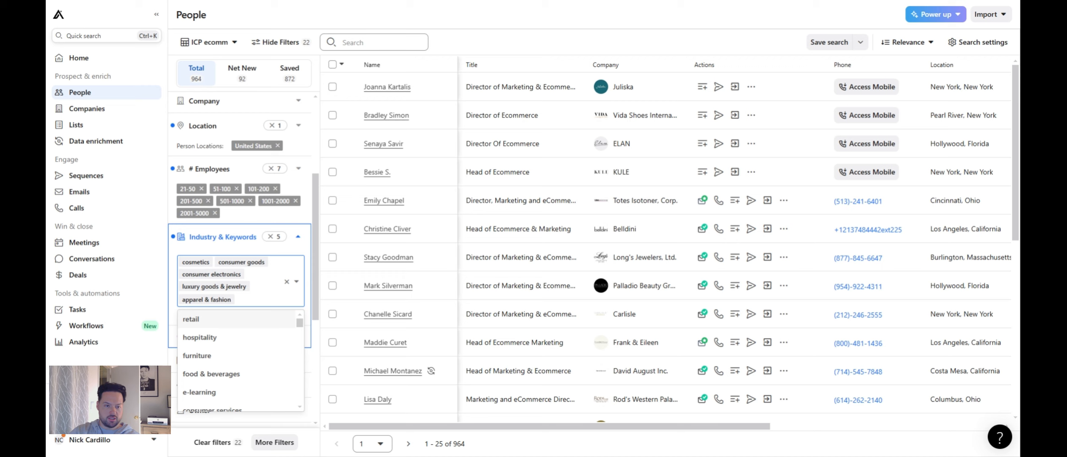
pyautogui.click(299, 240)
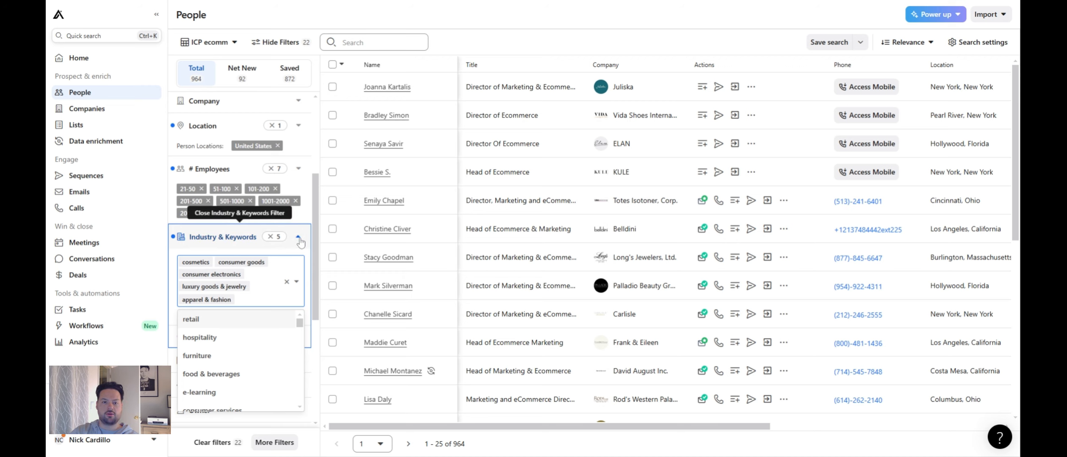
# Review the applied filters from job titles through revenue.
pyautogui.scroll(-1, 314, 213)
pyautogui.scroll(1, 314, 211)
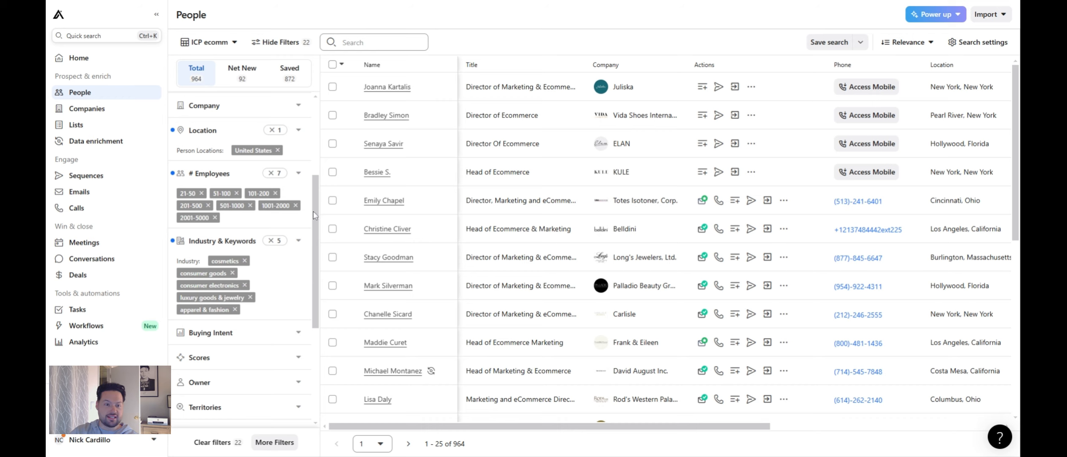
pyautogui.scroll(1, 319, 202)
pyautogui.scroll(-1, 316, 202)
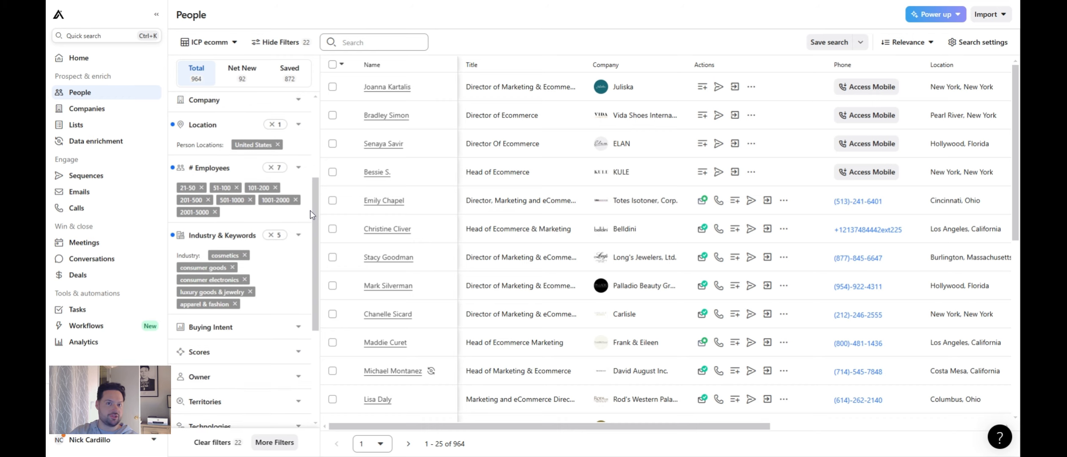
pyautogui.scroll(-1, 312, 216)
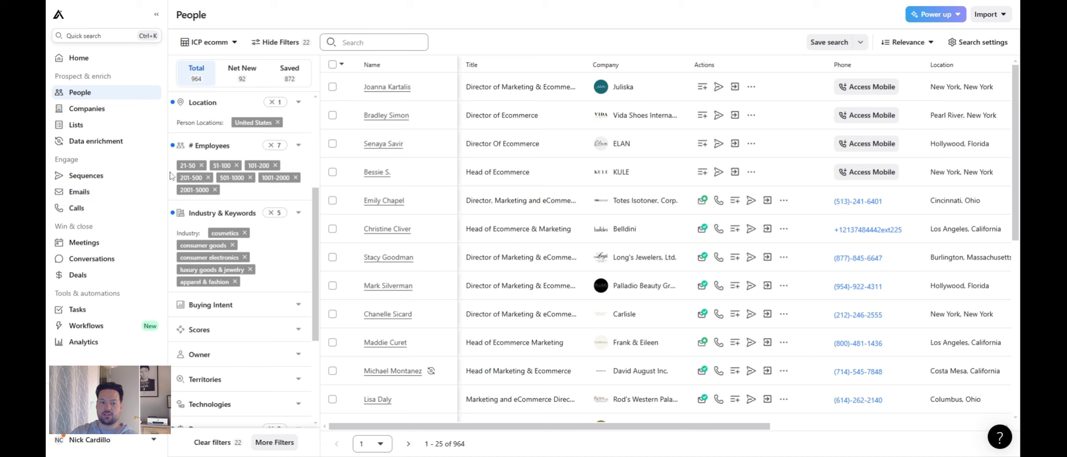
pyautogui.scroll(3, 316, 237)
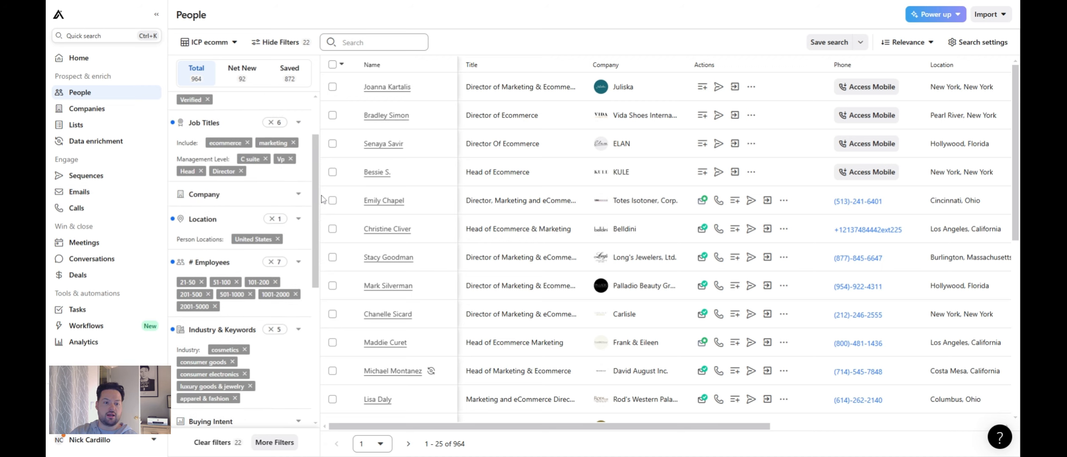
pyautogui.scroll(-4, 317, 194)
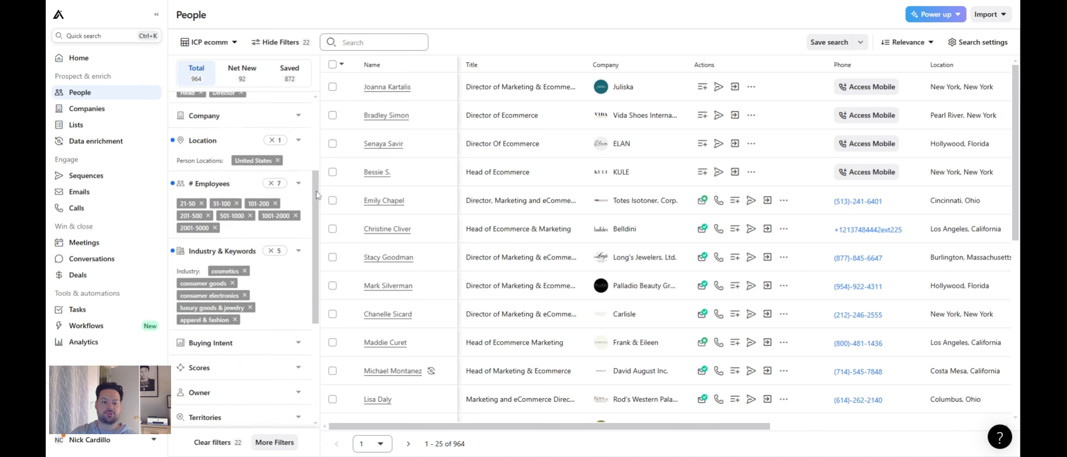
pyautogui.scroll(-5, 318, 195)
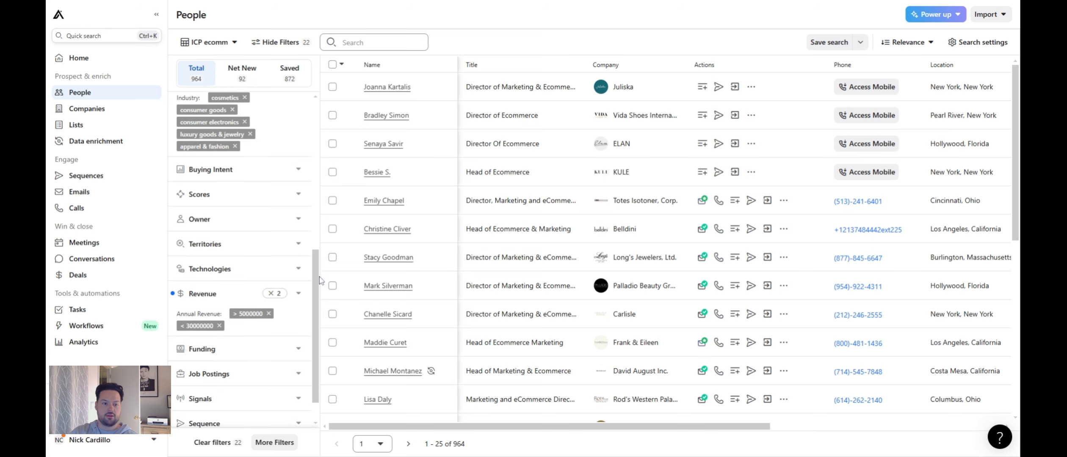
# Filter the companies by the technologies Shopify and BigCommerce.
pyautogui.moveTo(319, 277)
pyautogui.mouseDown()
pyautogui.moveTo(321, 218)
pyautogui.moveTo(325, 275)
pyautogui.mouseUp()
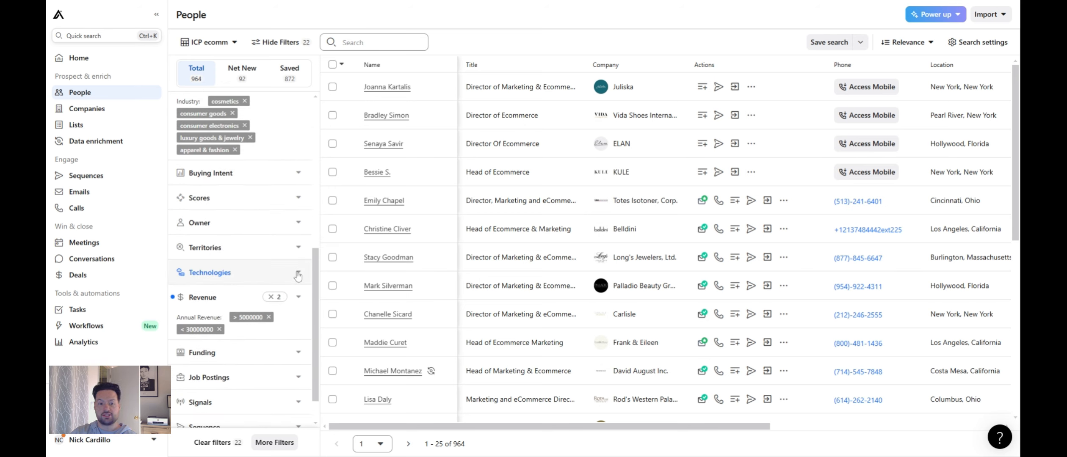
pyautogui.click(298, 273)
pyautogui.moveTo(320, 253); pyautogui.dragTo(319, 271)
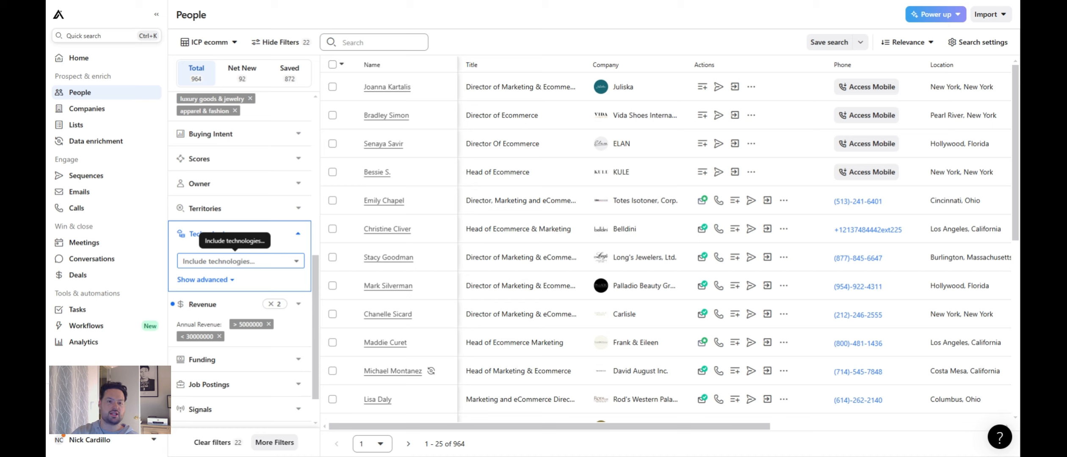
pyautogui.click(235, 261)
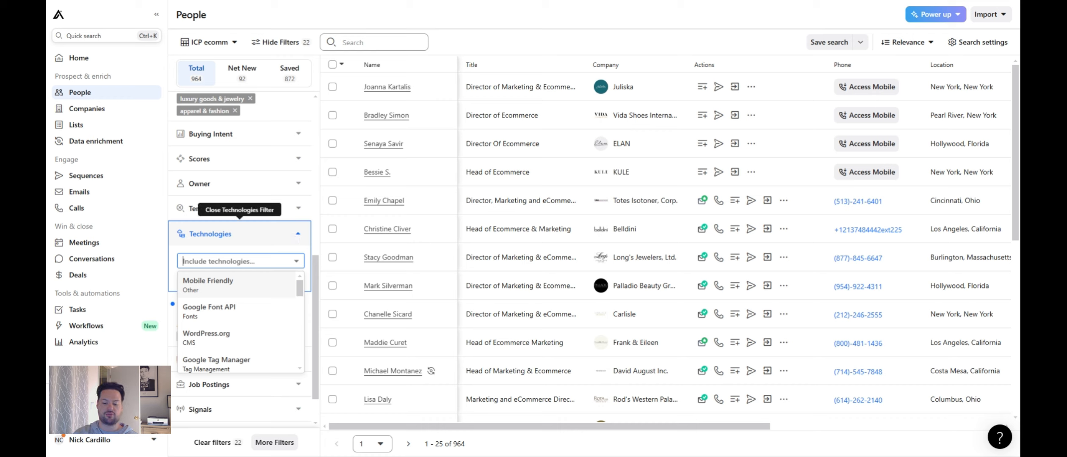
pyautogui.write('shop')
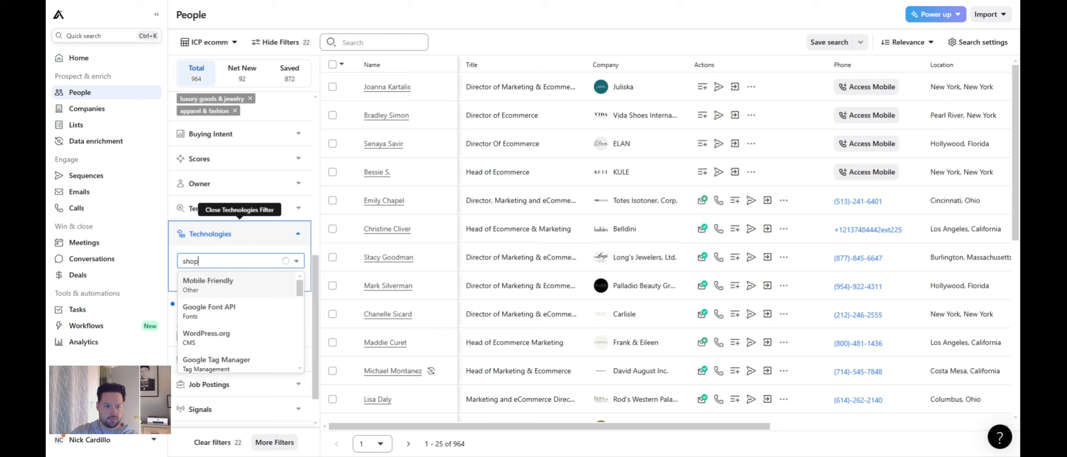
pyautogui.click(245, 270)
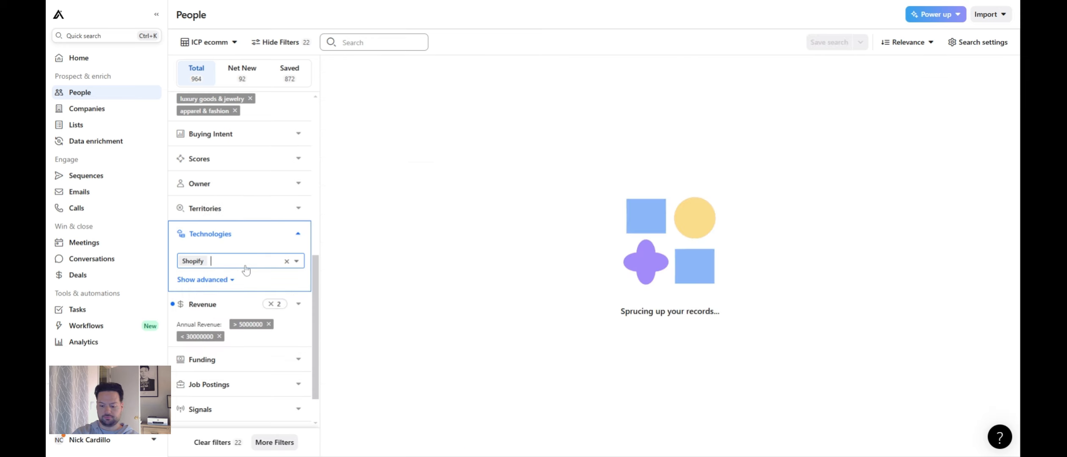
pyautogui.write('big')
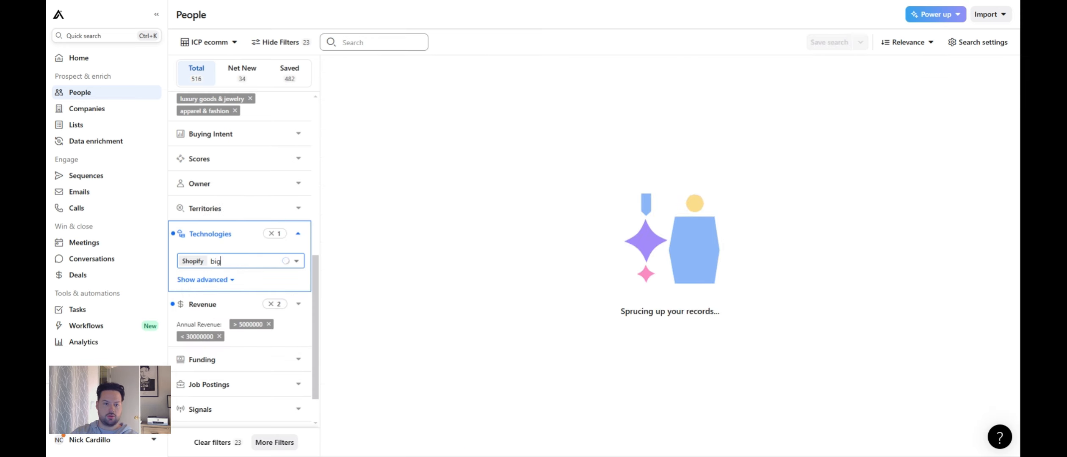
pyautogui.write('c')
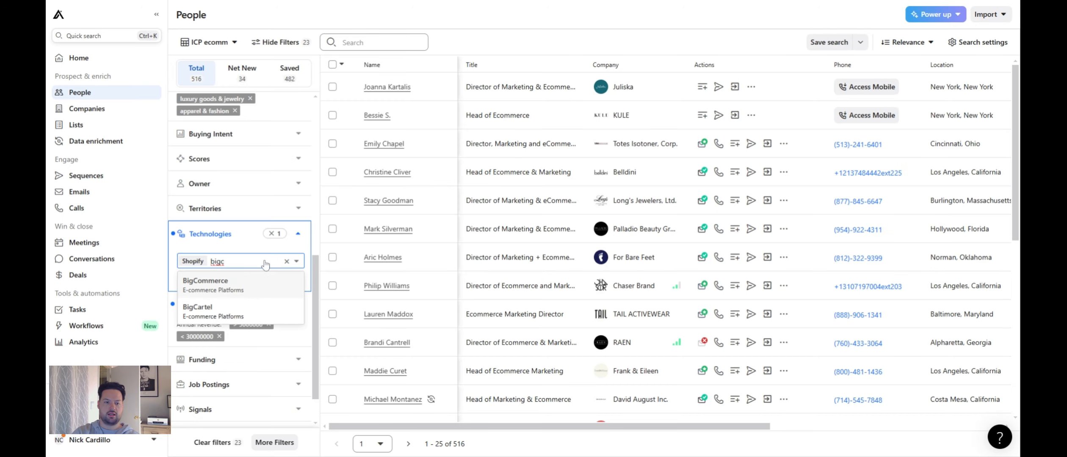
pyautogui.click(220, 285)
# Add Woo Commerce and Stripe to the technologies filter, and collapse that filter.
pyautogui.write('woo')
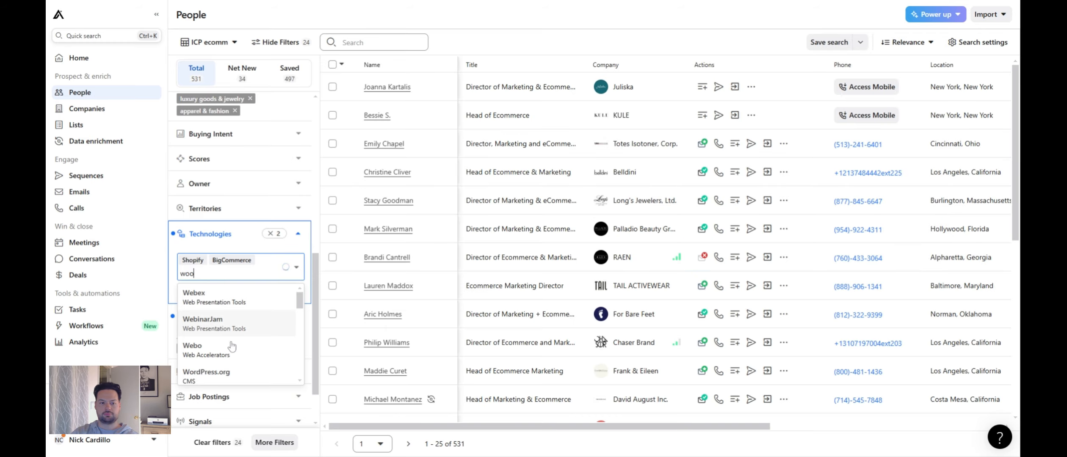
pyautogui.click(265, 281)
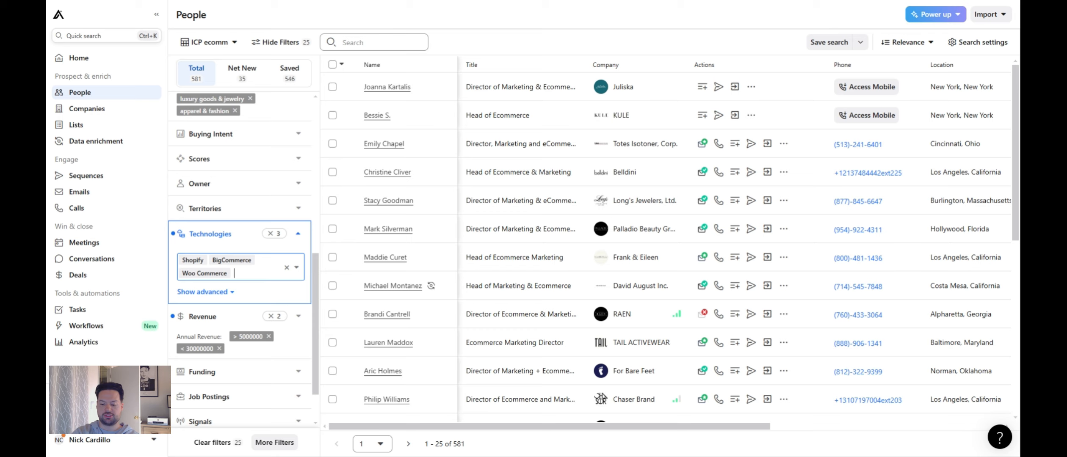
pyautogui.write('stripe')
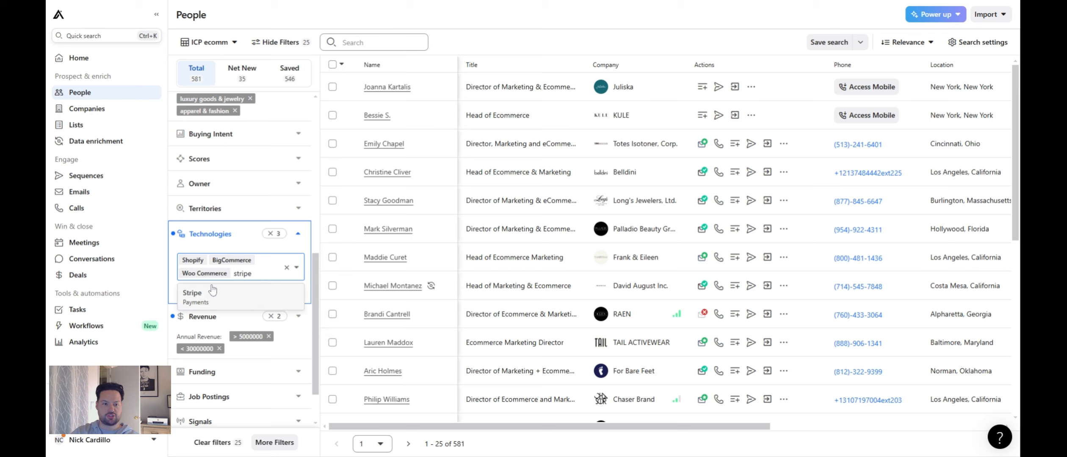
pyautogui.press('Return')
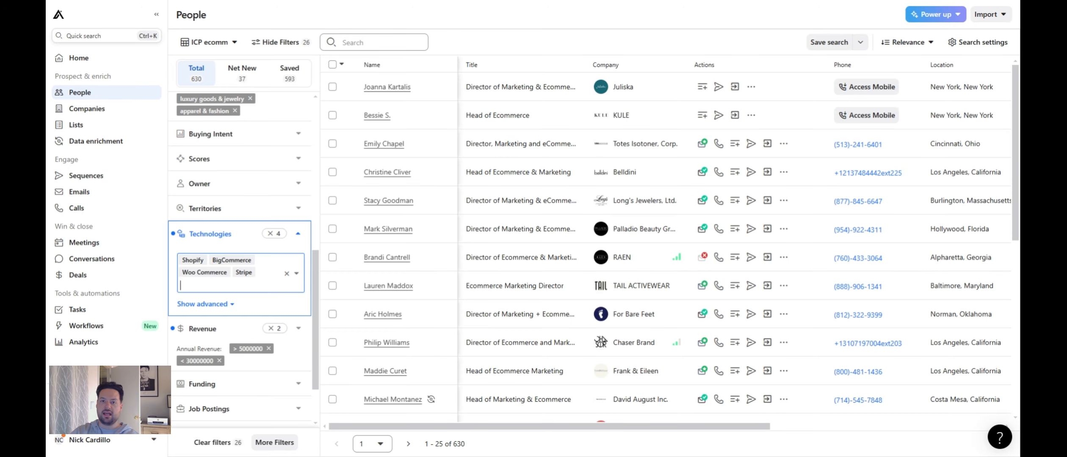
pyautogui.click(296, 298)
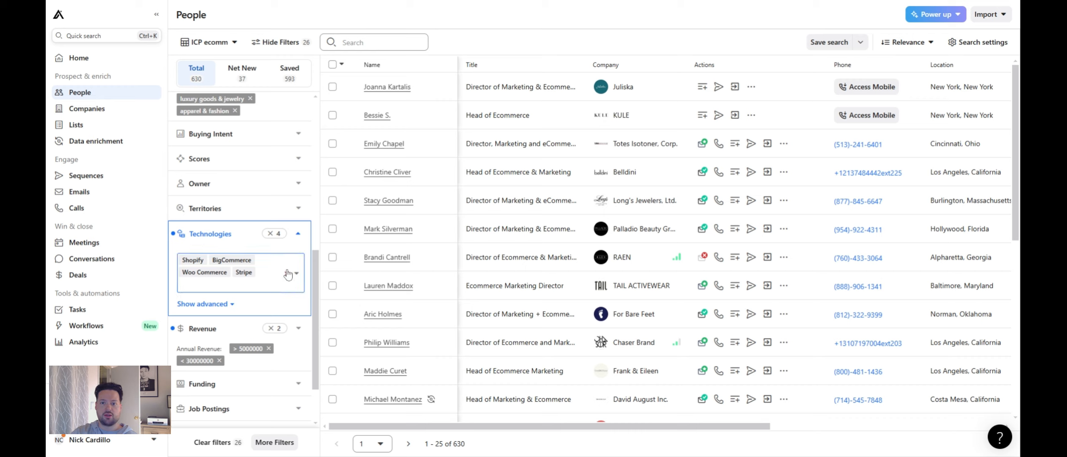
pyautogui.click(300, 235)
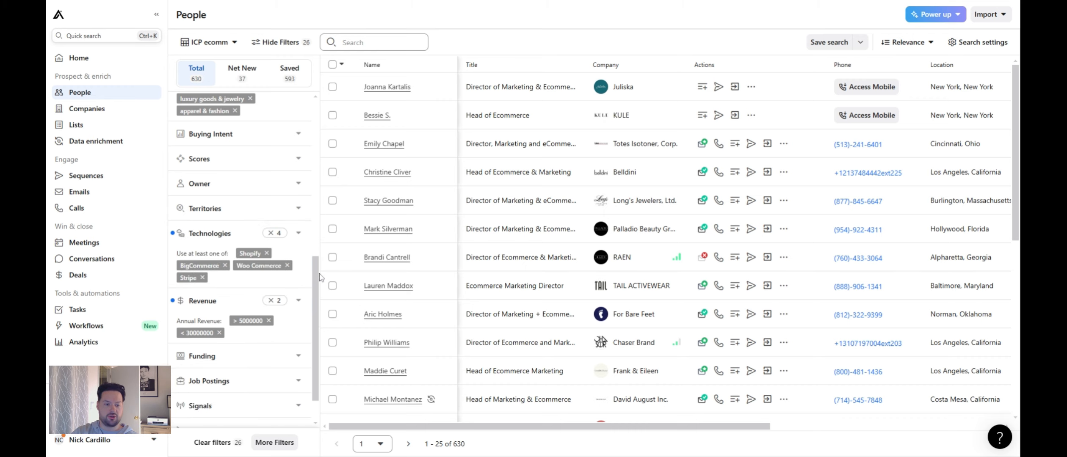
# Filter the companies by High and Medium buying intent scores.
pyautogui.moveTo(316, 277); pyautogui.dragTo(316, 286)
pyautogui.moveTo(317, 212); pyautogui.dragTo(316, 230)
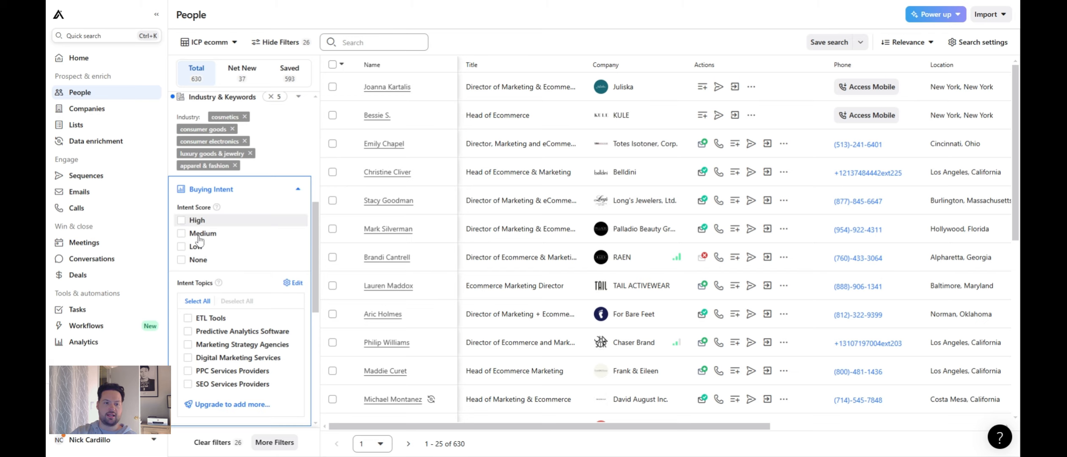
pyautogui.click(198, 220)
pyautogui.click(273, 232)
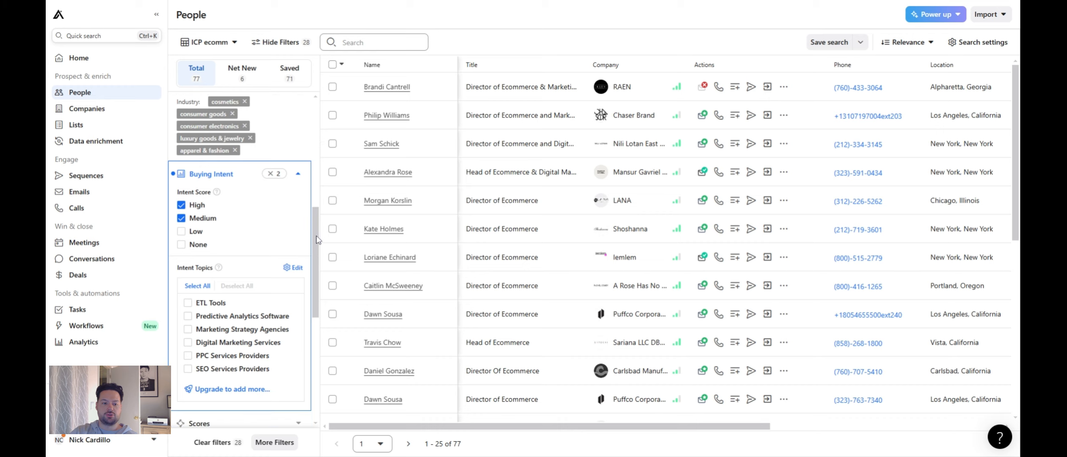
# Add the intent topics Digital Marketing Services, SEO Services Providers and PPC Services Providers, and collapse the buying intent filter.
pyautogui.moveTo(316, 237); pyautogui.dragTo(316, 237)
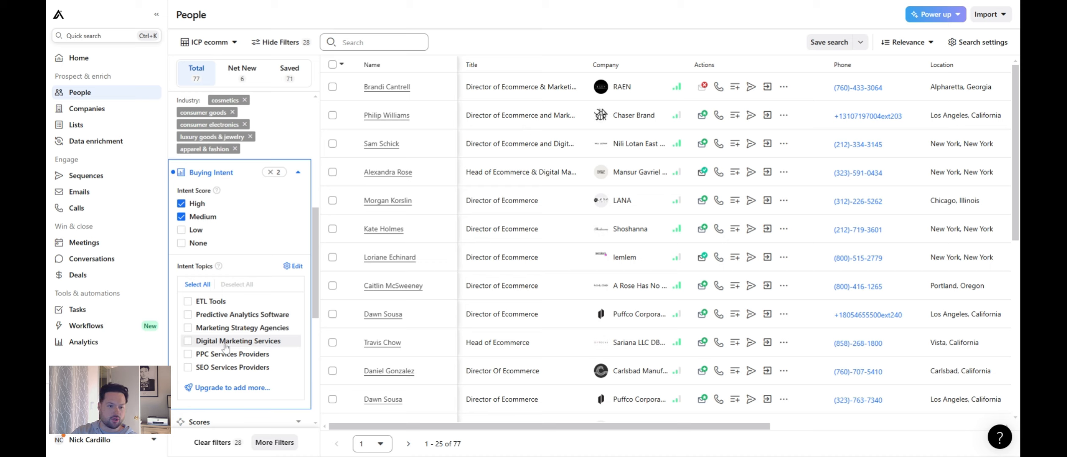
pyautogui.click(235, 366)
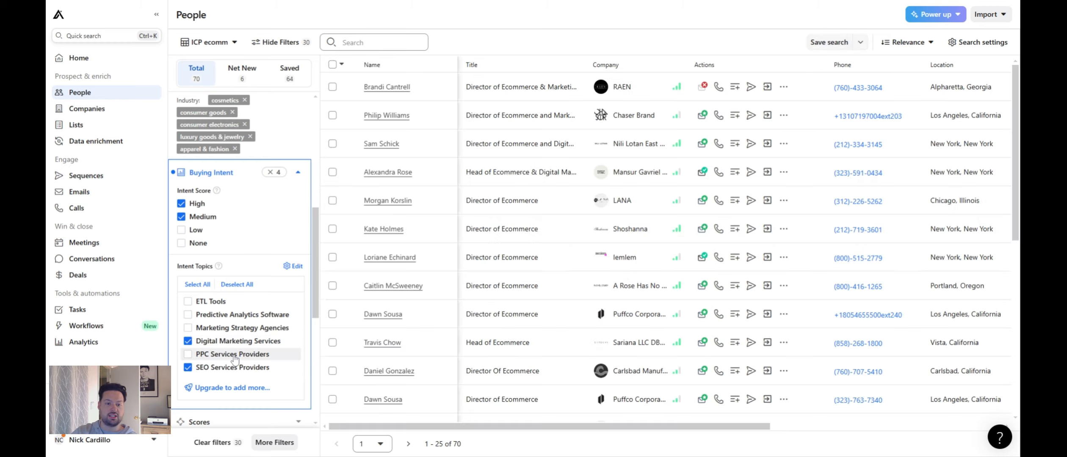
pyautogui.click(234, 355)
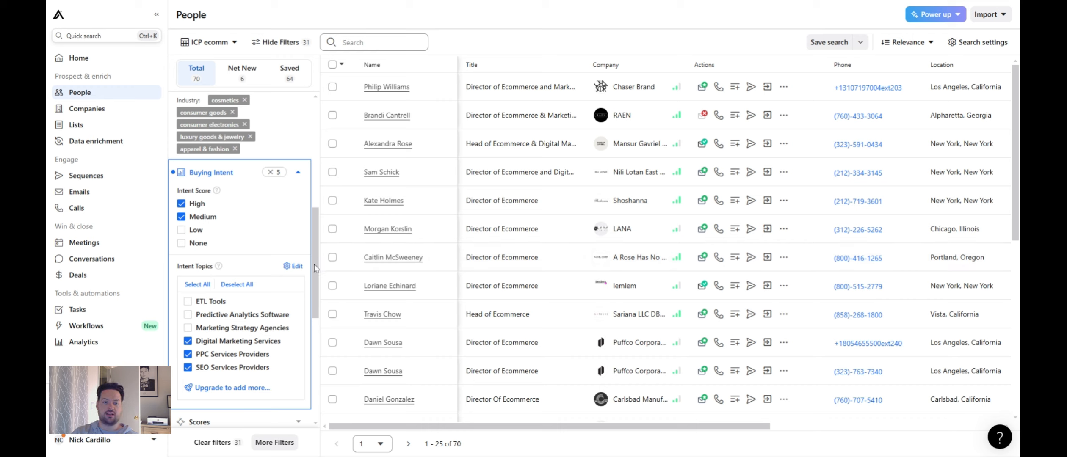
pyautogui.scroll(-1, 316, 262)
pyautogui.moveTo(316, 257); pyautogui.dragTo(316, 261)
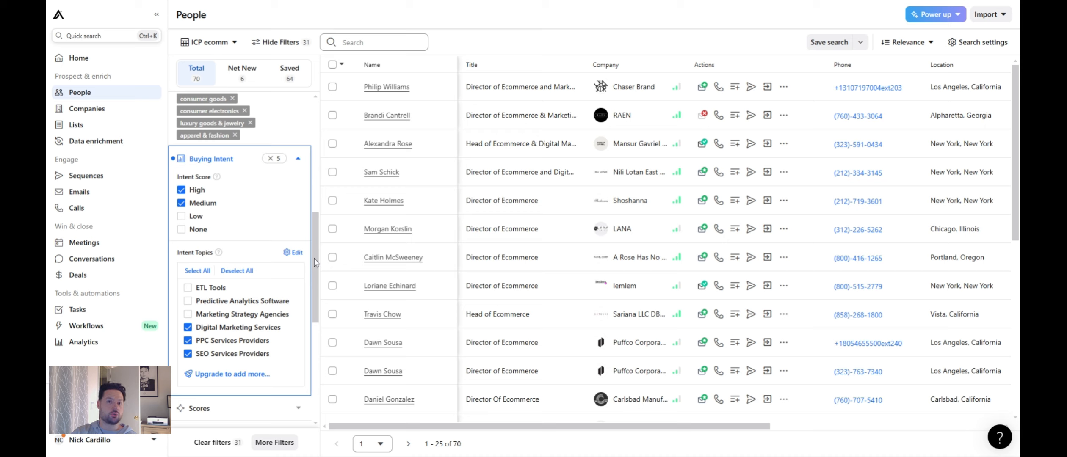
pyautogui.click(294, 165)
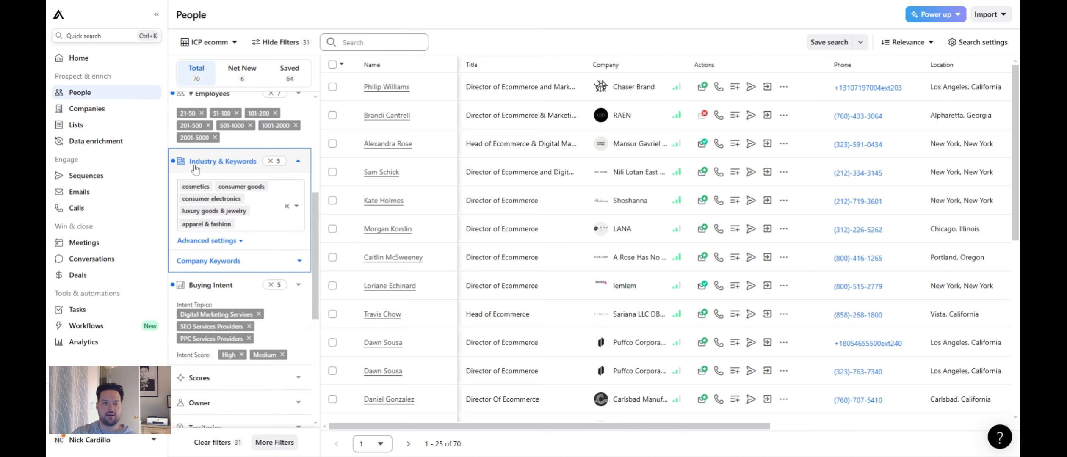
# Open the company keywords inclusion settings, and examine the keywords data of the listed contacts.
pyautogui.click(231, 261)
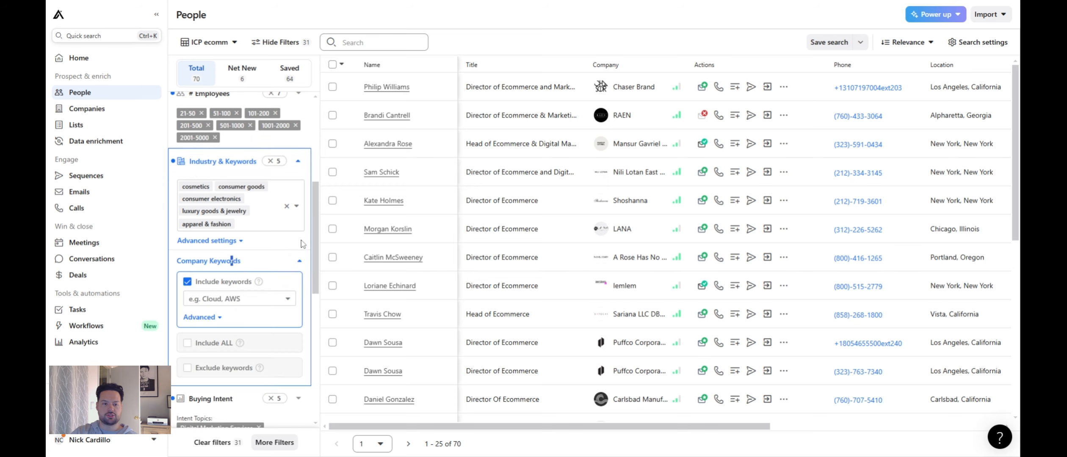
pyautogui.scroll(-1, 271, 254)
pyautogui.click(233, 262)
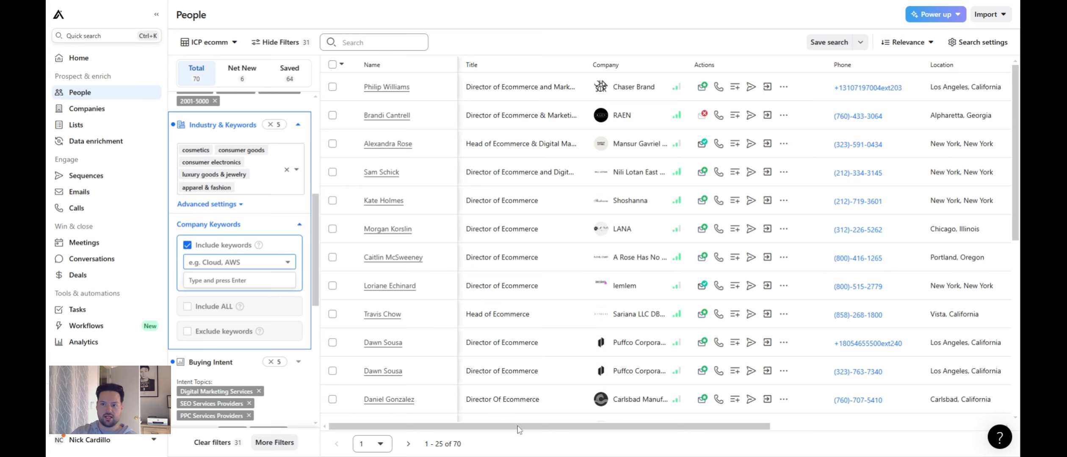
pyautogui.moveTo(518, 427); pyautogui.dragTo(806, 433)
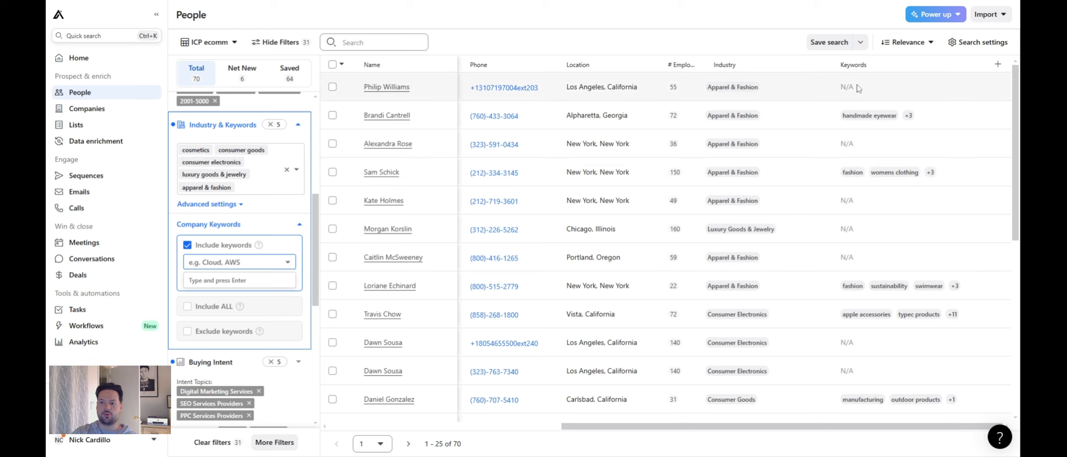
pyautogui.moveTo(1017, 88)
pyautogui.mouseDown()
pyautogui.moveTo(1017, 97)
pyautogui.moveTo(1017, 86)
pyautogui.mouseUp()
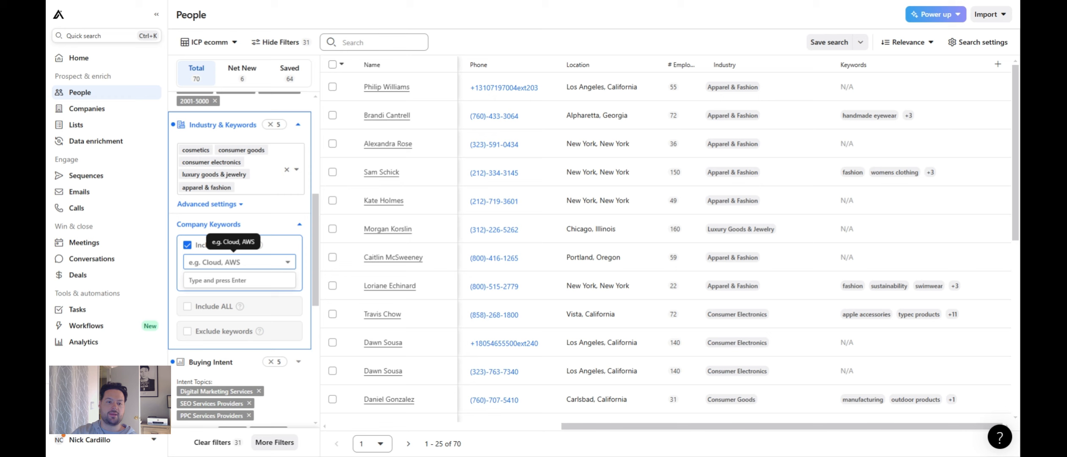
# Review the complete set of applied filters from email status down to revenue and the remaining unused filters.
pyautogui.click(274, 442)
pyautogui.click(274, 443)
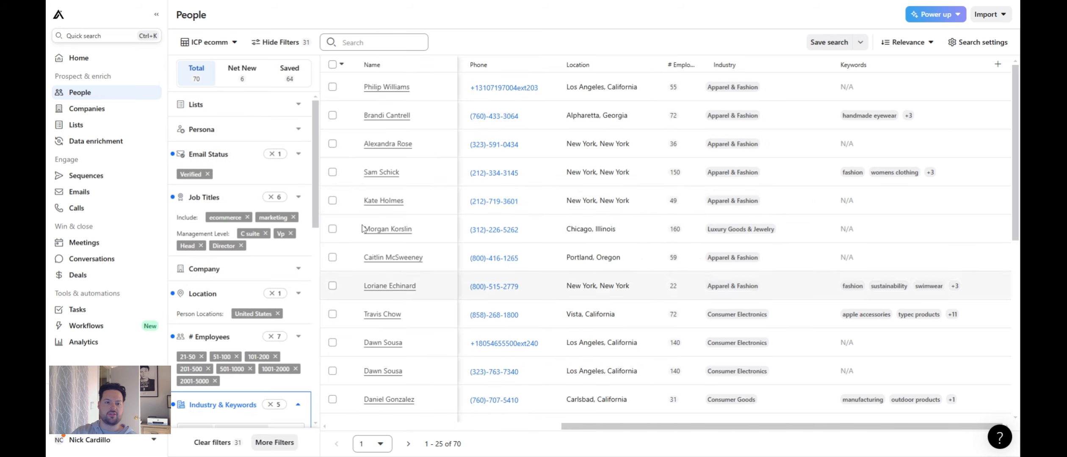
pyautogui.scroll(-1, 318, 162)
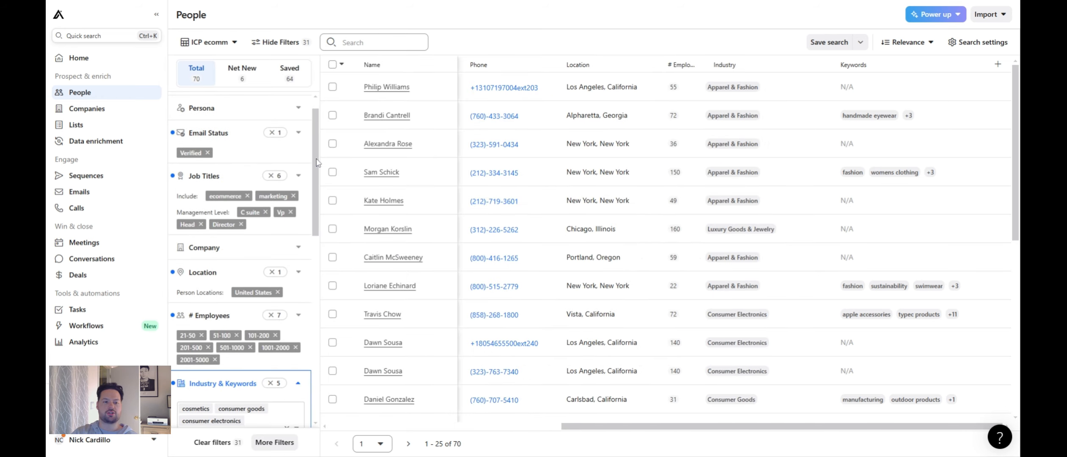
pyautogui.scroll(-10, 317, 162)
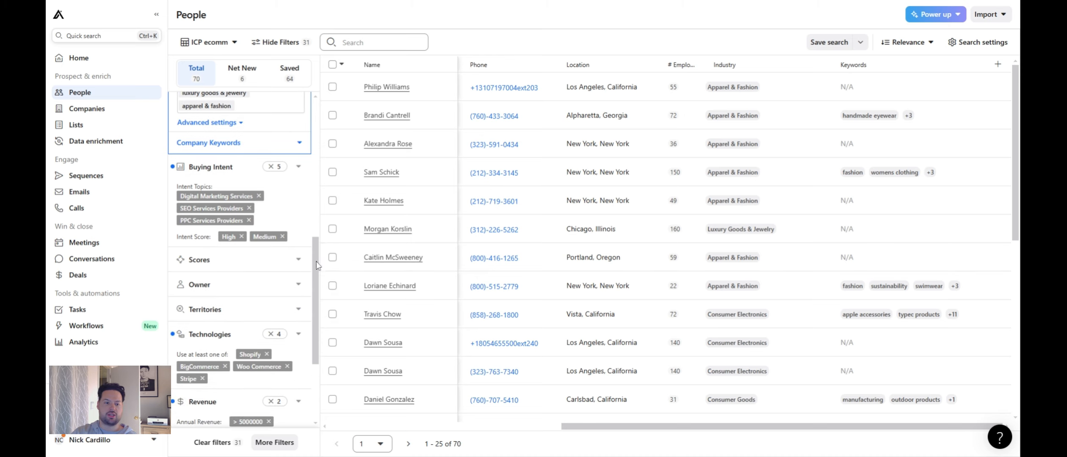
pyautogui.scroll(-6, 319, 313)
pyautogui.scroll(-1, 318, 314)
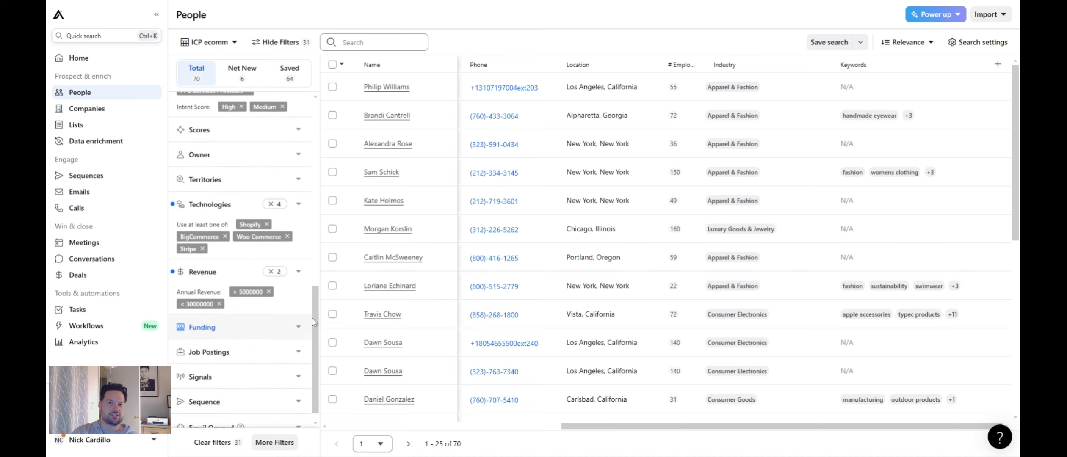
pyautogui.scroll(-1, 319, 338)
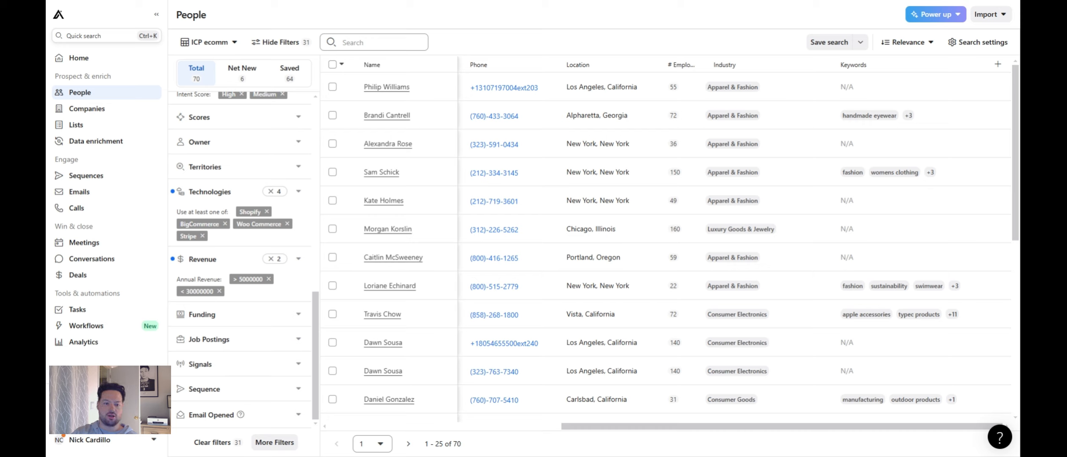
# Examine the additional available filters, including the options for Synced to Salesforce, Job Change and Time in Current Role.
pyautogui.click(273, 445)
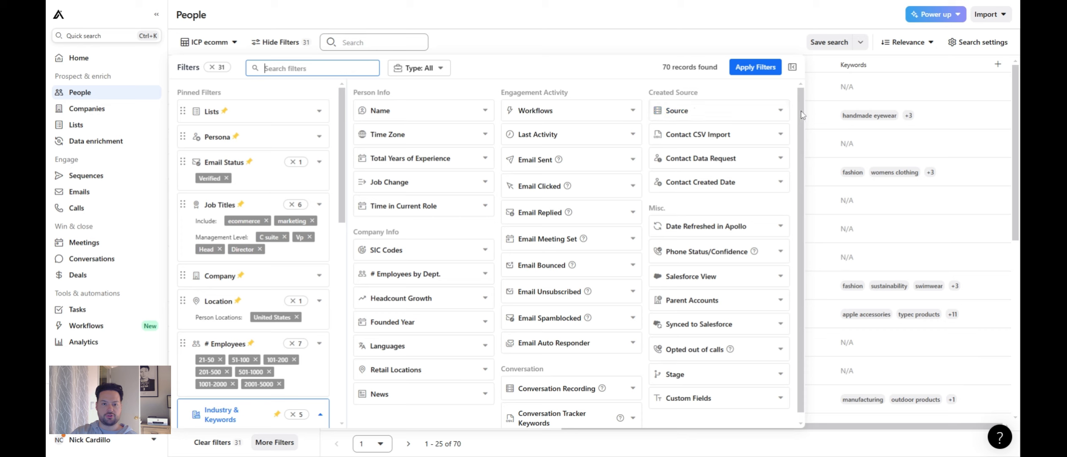
pyautogui.scroll(-2, 805, 123)
pyautogui.scroll(2, 686, 173)
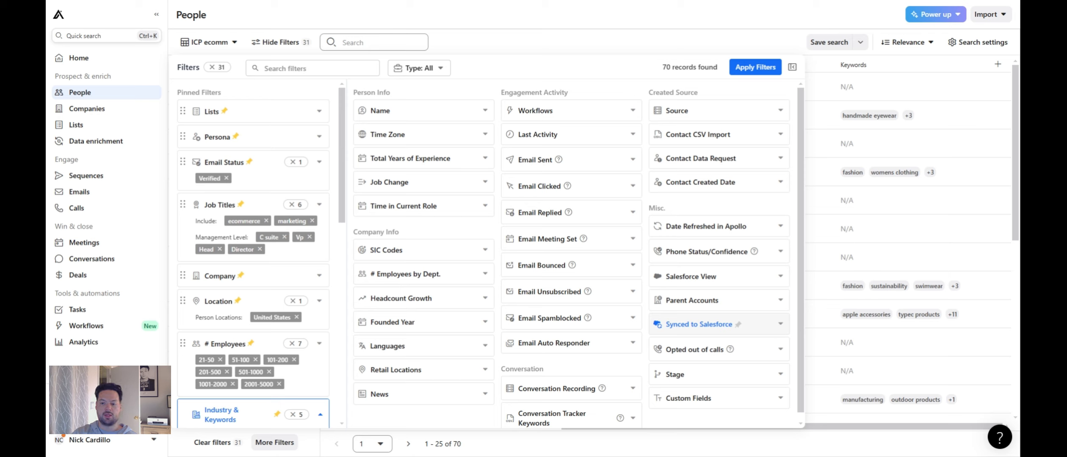
pyautogui.click(762, 324)
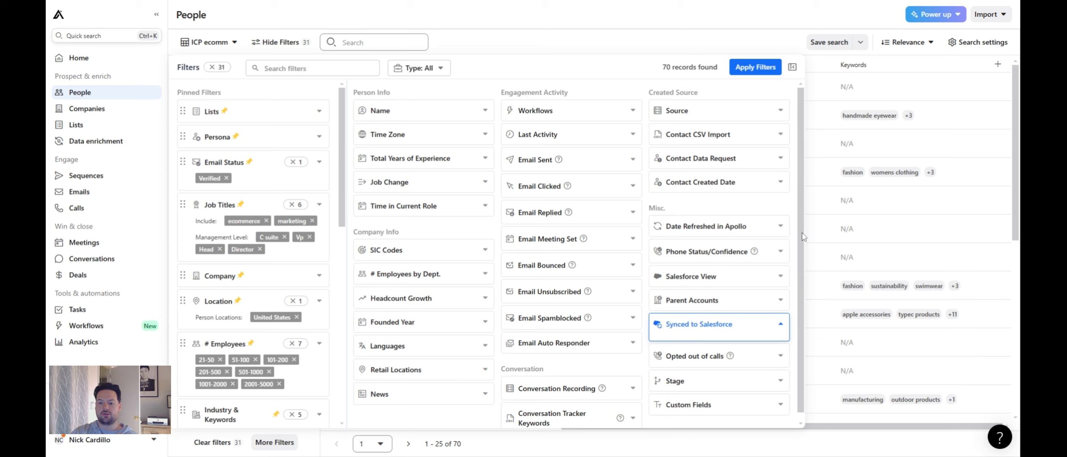
pyautogui.scroll(-1, 803, 249)
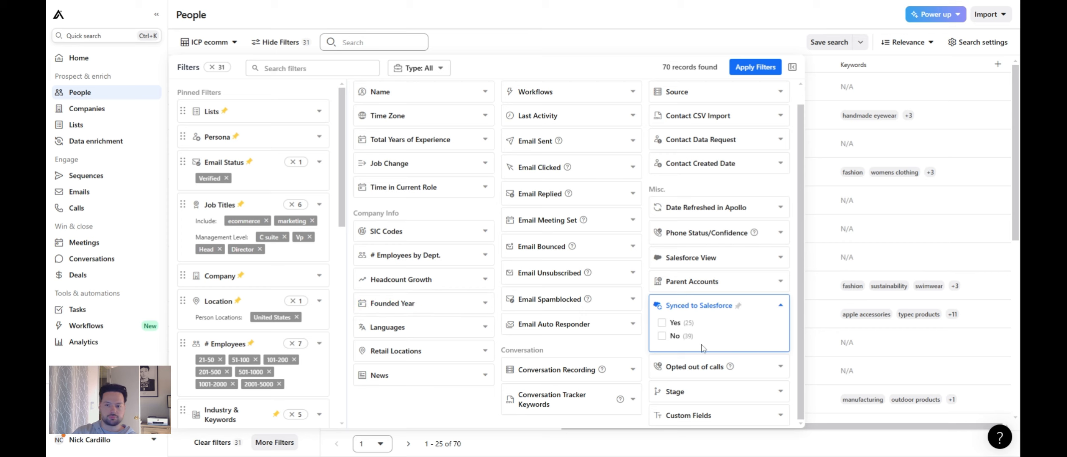
pyautogui.click(763, 305)
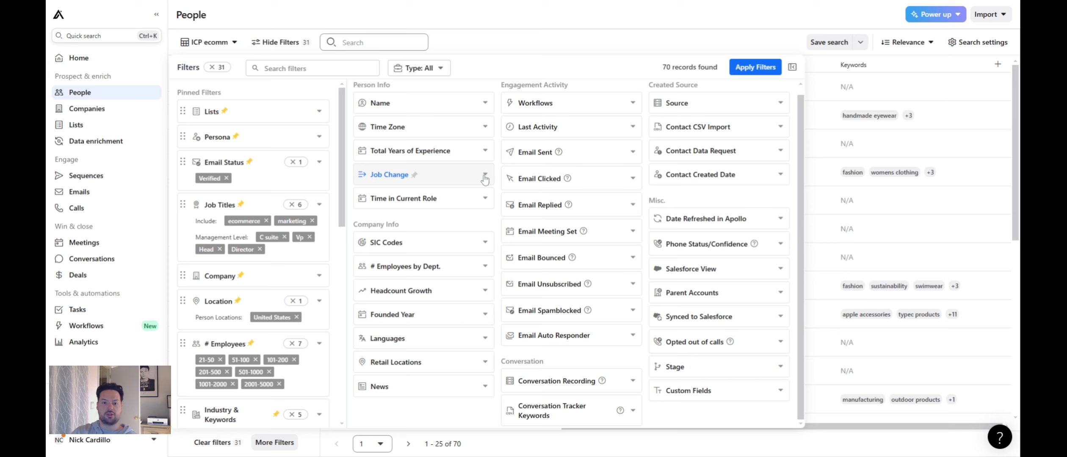
pyautogui.click(407, 174)
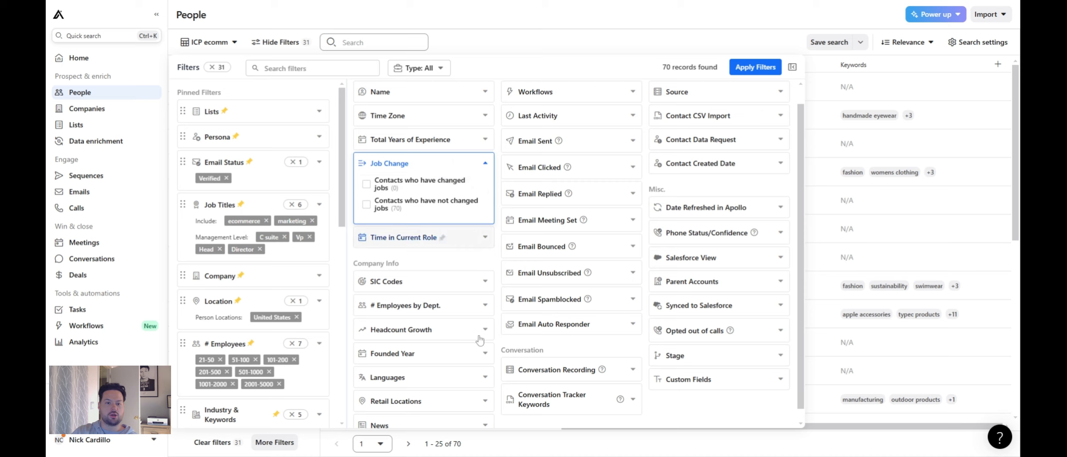
pyautogui.click(419, 238)
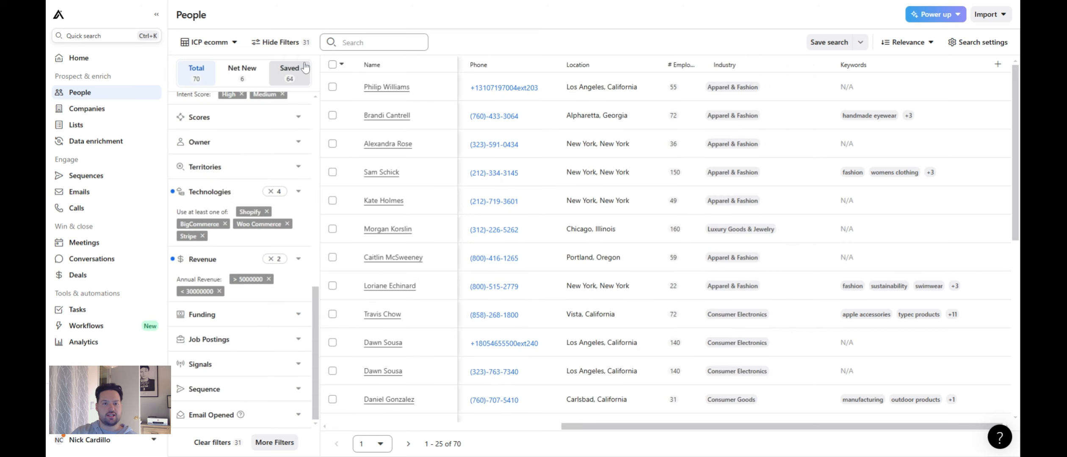
# Set up a bulk selection of 70 people with a maximum of 3 people per company.
pyautogui.moveTo(316, 304); pyautogui.dragTo(317, 196)
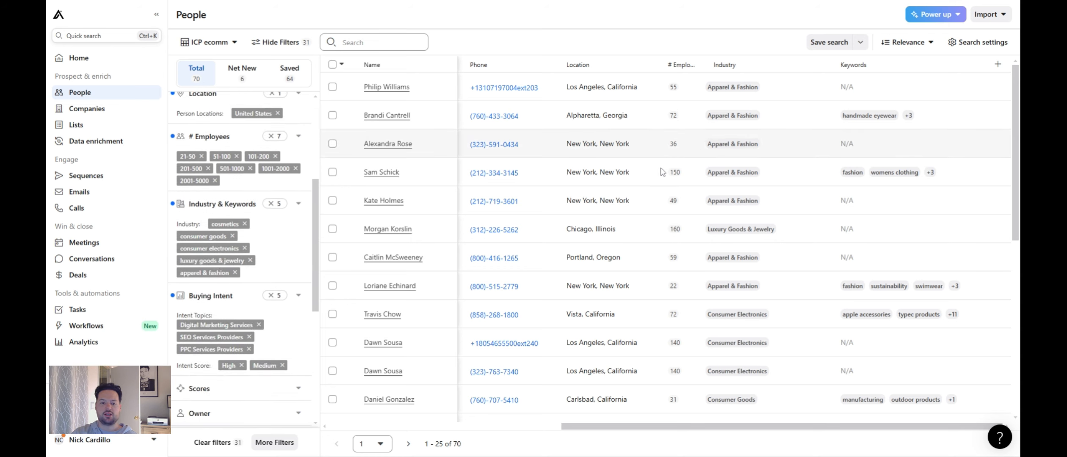
pyautogui.moveTo(622, 427); pyautogui.dragTo(379, 429)
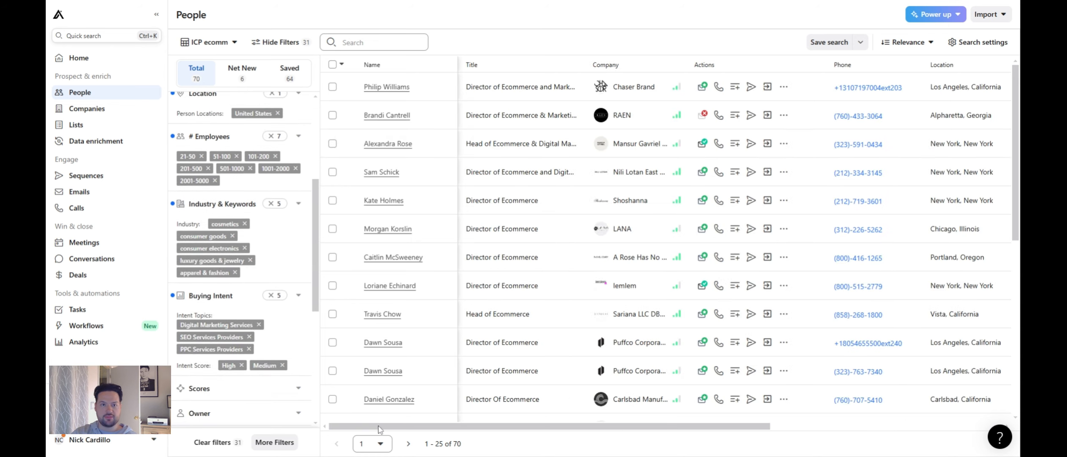
pyautogui.click(342, 65)
pyautogui.click(347, 83)
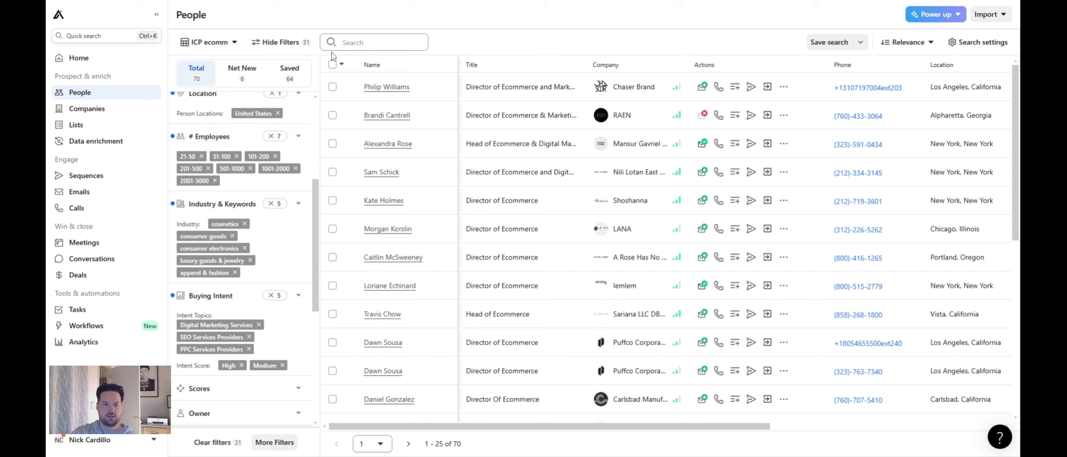
pyautogui.click(342, 64)
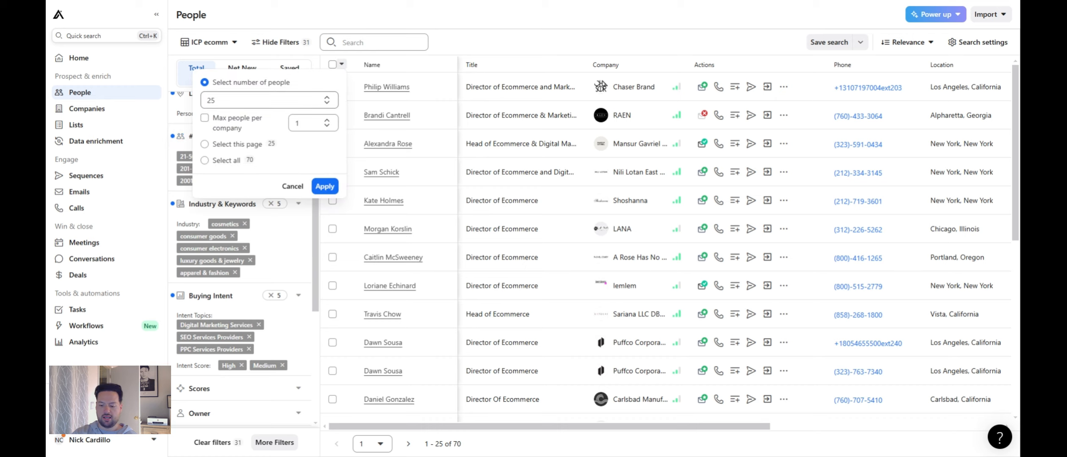
pyautogui.press('BackSpace')
pyautogui.press('BackSpace')
pyautogui.write('70')
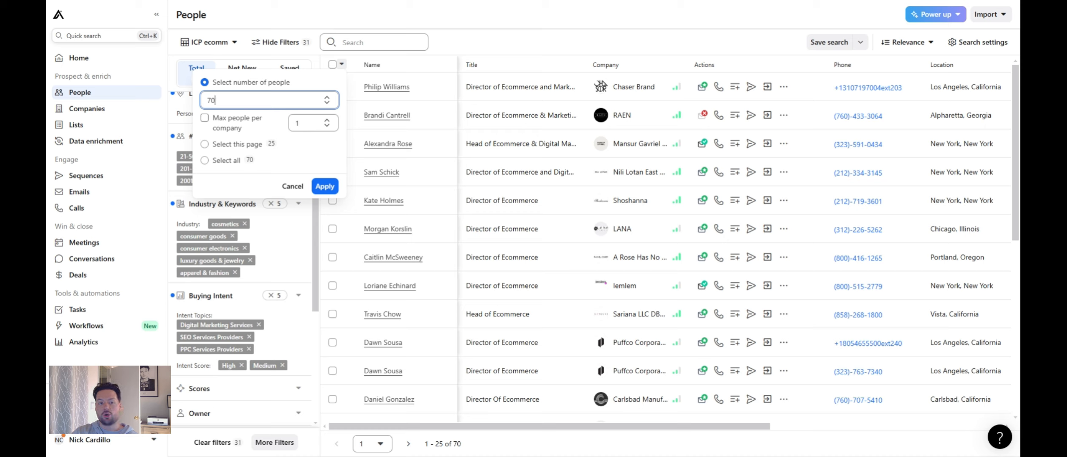
pyautogui.click(232, 123)
pyautogui.doubleClick(291, 127)
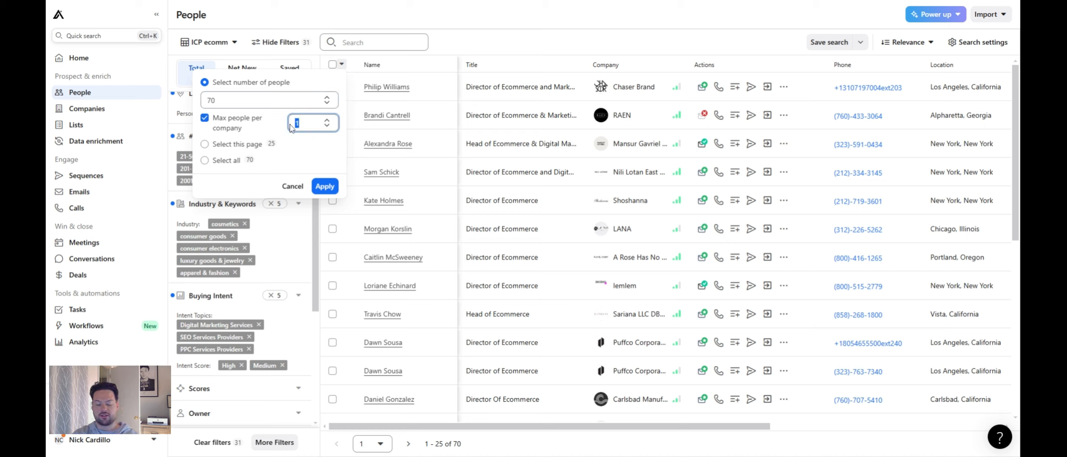
pyautogui.write('3')
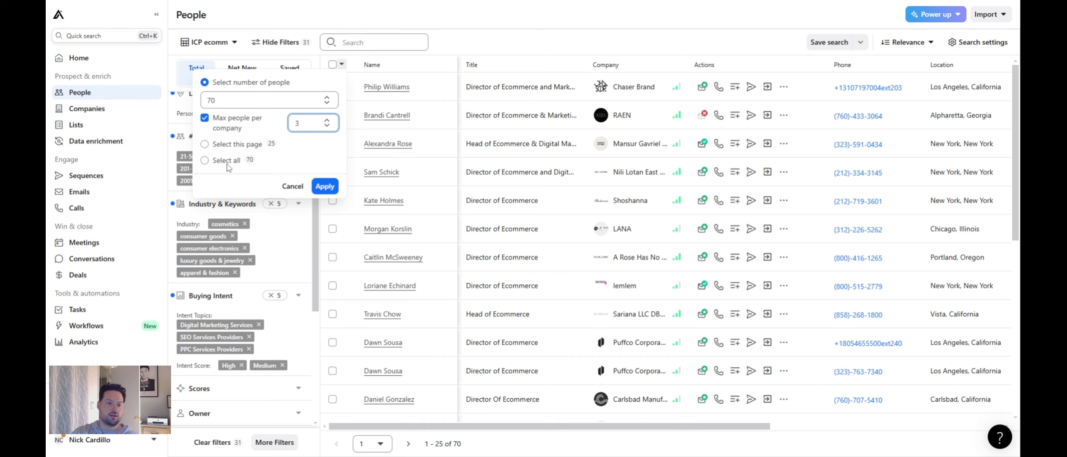
# Select all people in the search results and export them as a CSV with verified emails only.
pyautogui.click(208, 161)
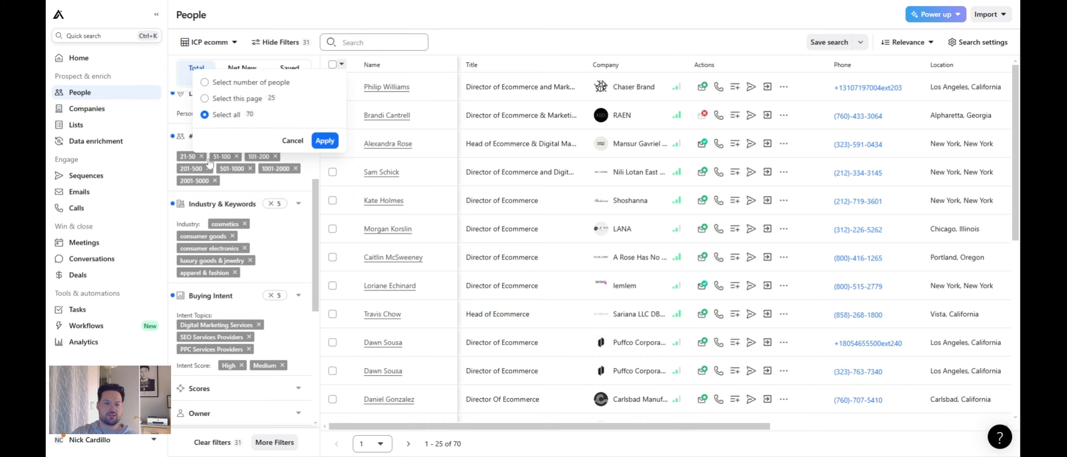
pyautogui.click(324, 141)
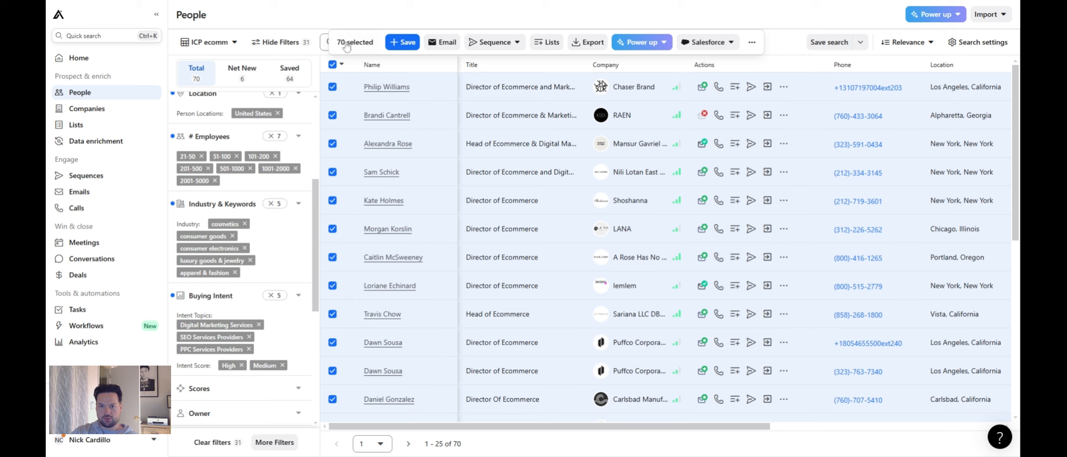
pyautogui.click(587, 42)
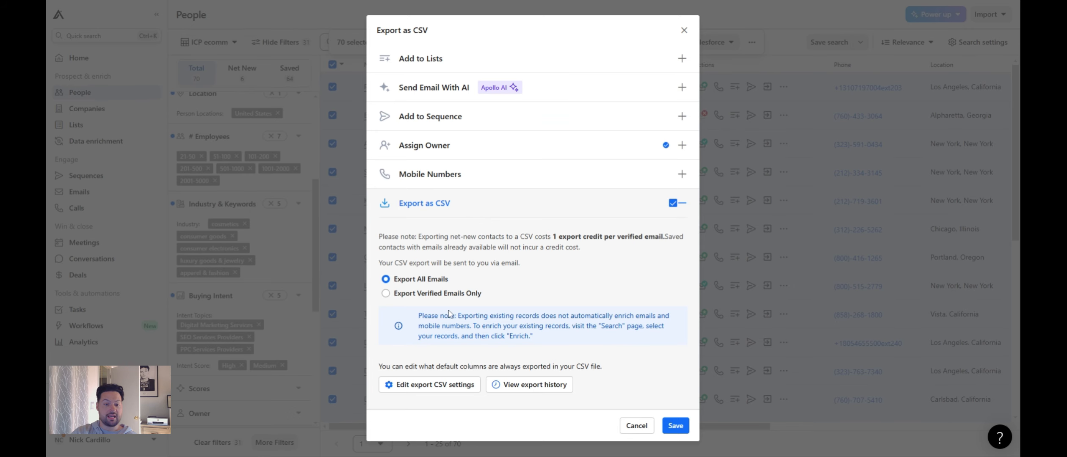
pyautogui.click(402, 299)
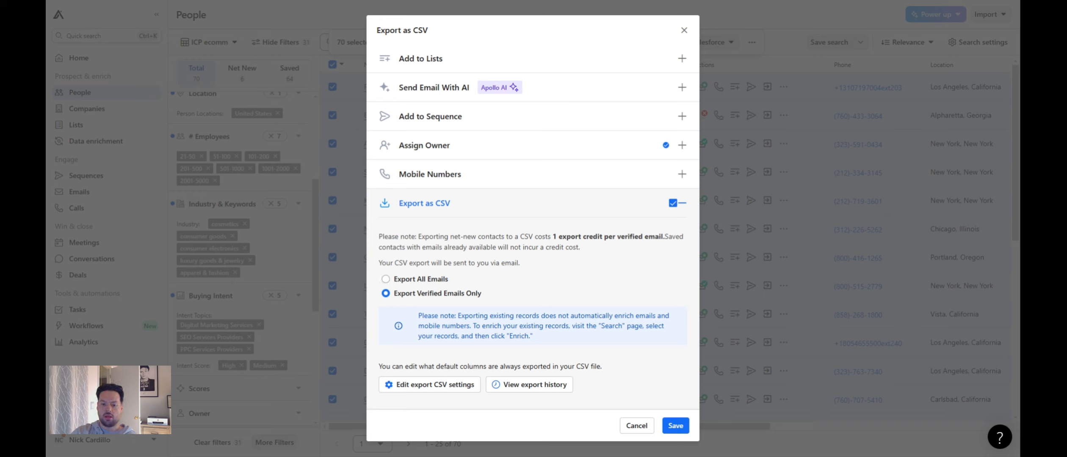
pyautogui.click(675, 426)
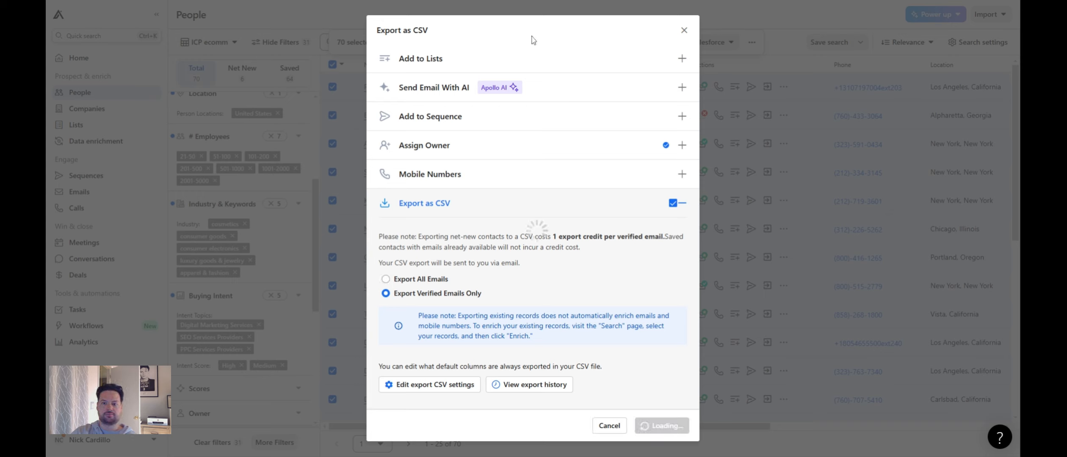